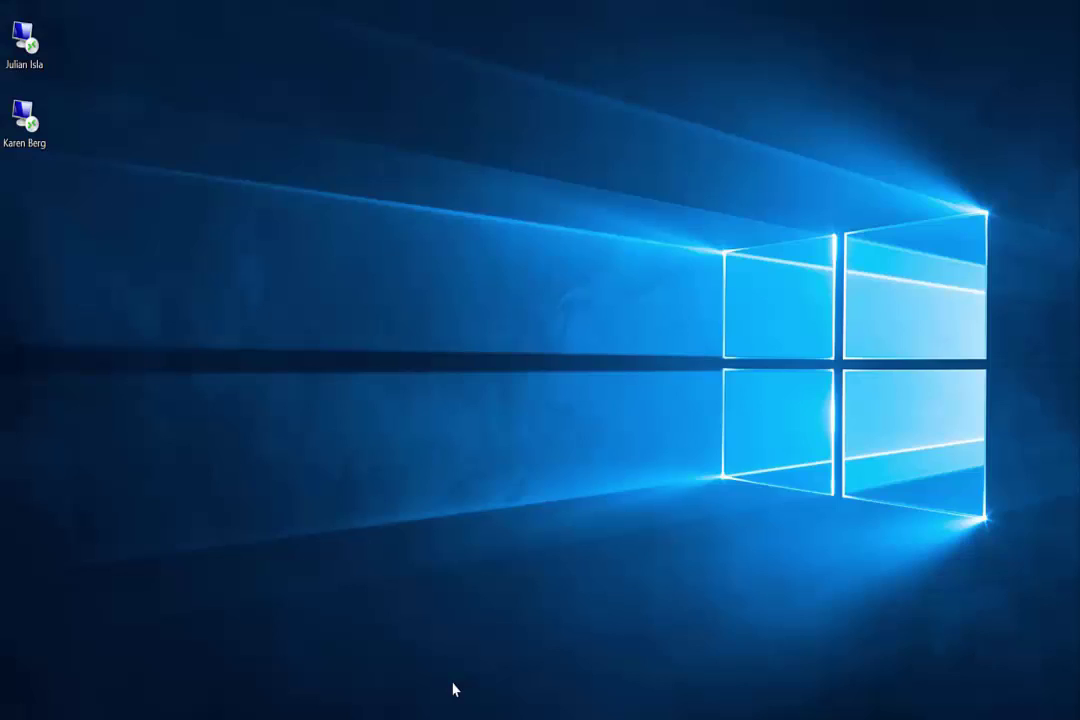
Step: Insert the picture named 1 from the Demo folder onto the "Cool Slide" title slide
{"action": "left_click", "coordinate": [453, 688]}
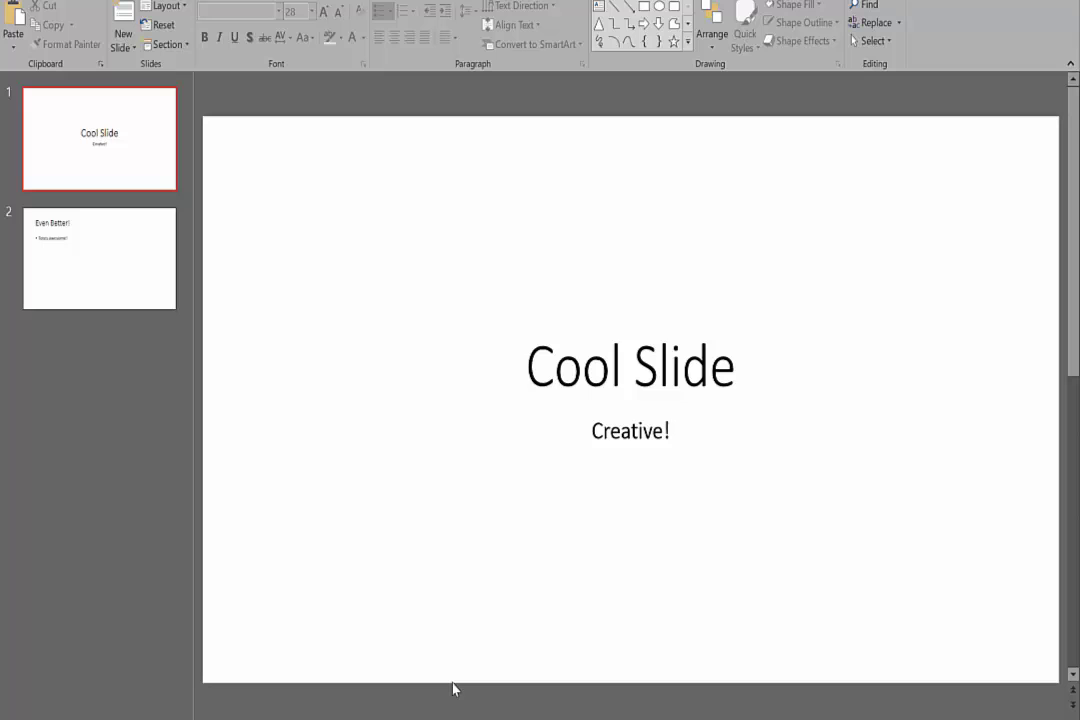
{"action": "right_click", "coordinate": [685, 193]}
{"action": "mouse_move", "coordinate": [386, 719]}
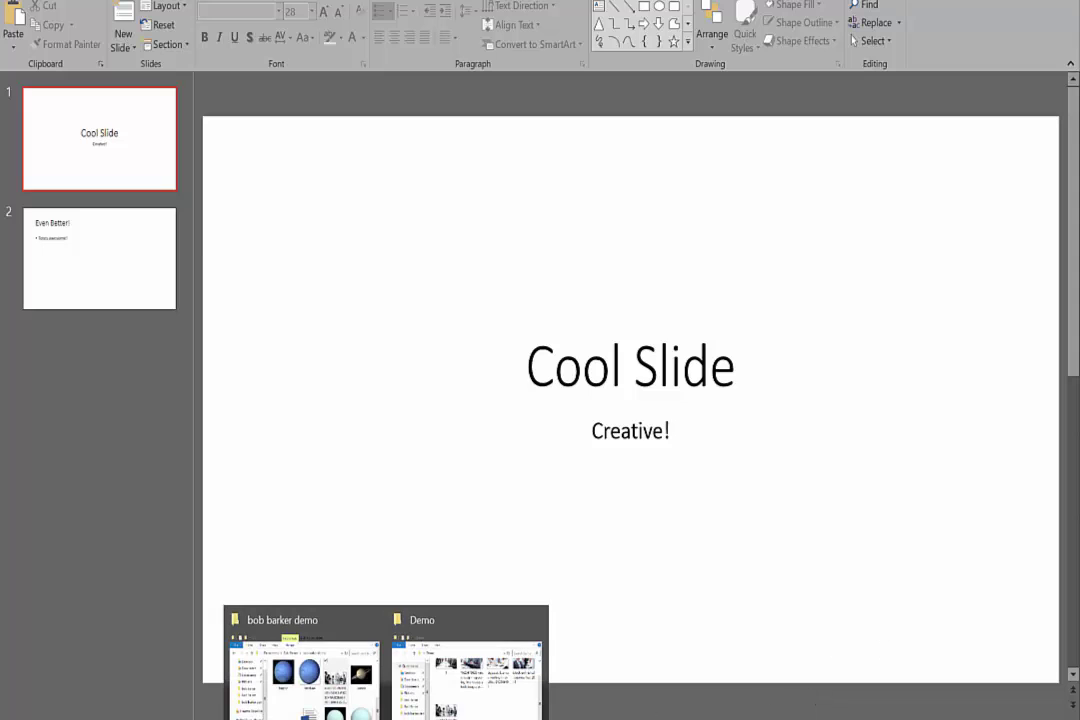
{"action": "left_click", "coordinate": [458, 690]}
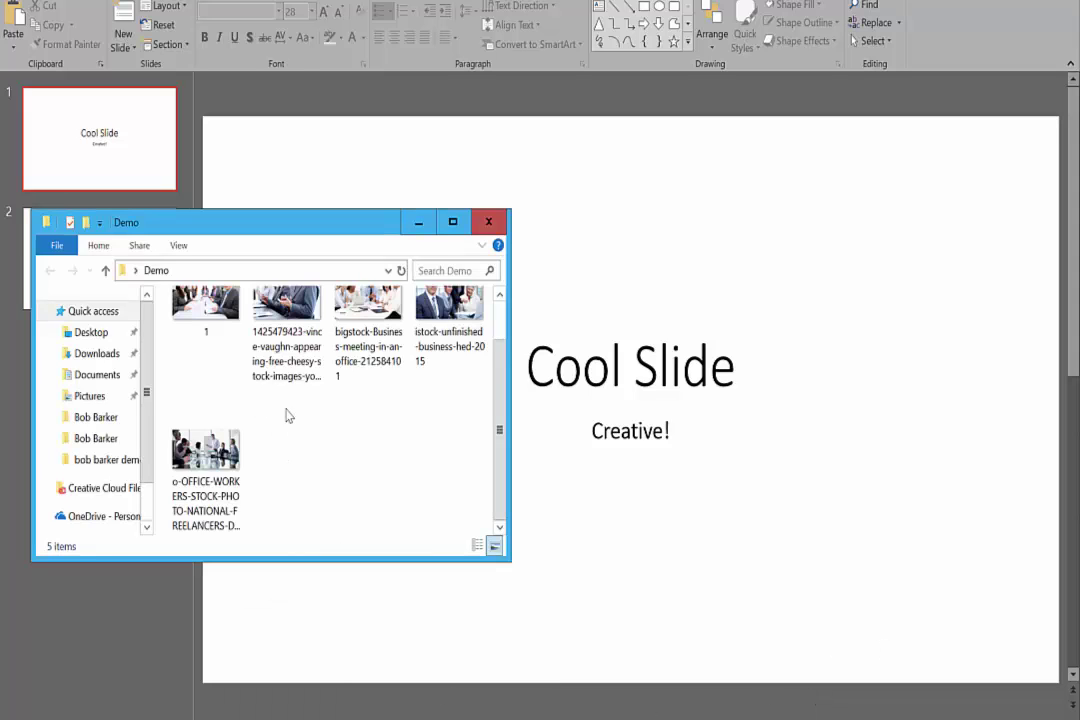
{"action": "left_click_drag", "start_coordinate": [205, 350], "coordinate": [628, 385]}
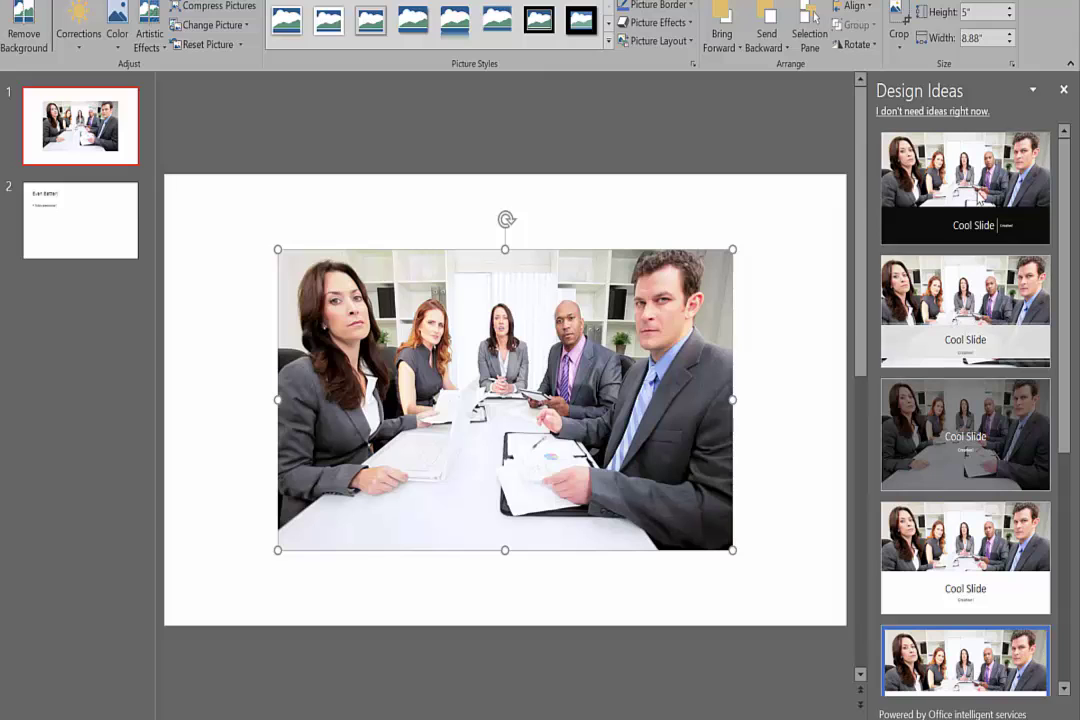
Step: Compare the suggested Design Ideas on the title slide and apply the layout with a black title band below the picture
{"action": "left_click", "coordinate": [965, 185]}
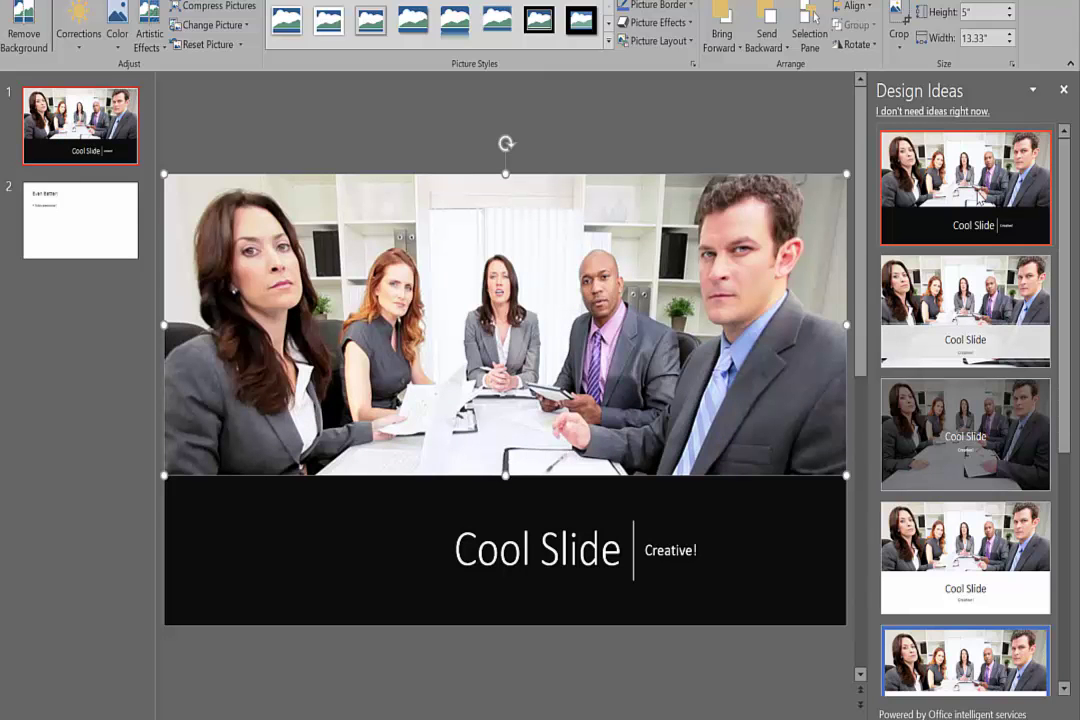
{"action": "left_click", "coordinate": [965, 302]}
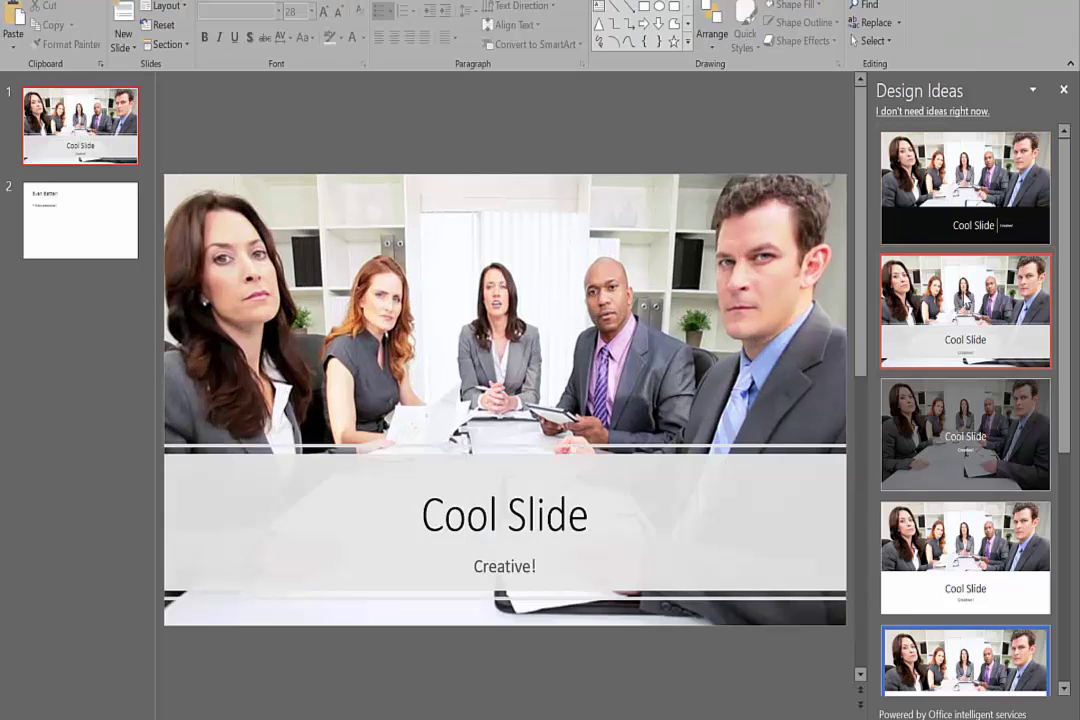
{"action": "left_click", "coordinate": [962, 405]}
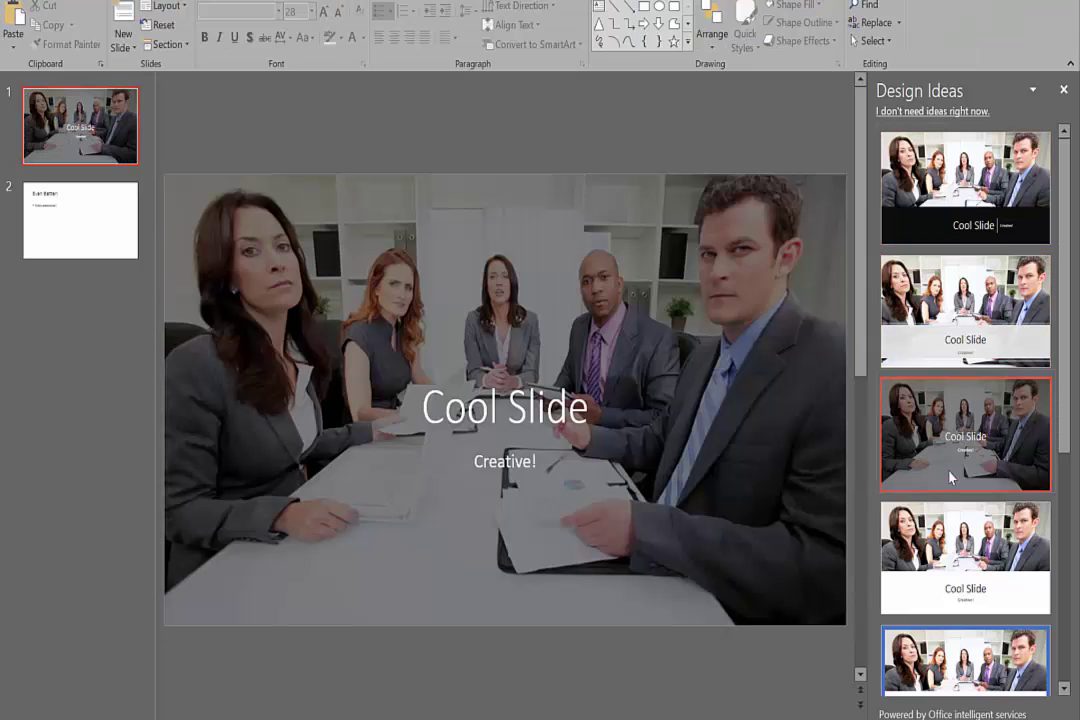
{"action": "left_click", "coordinate": [928, 570]}
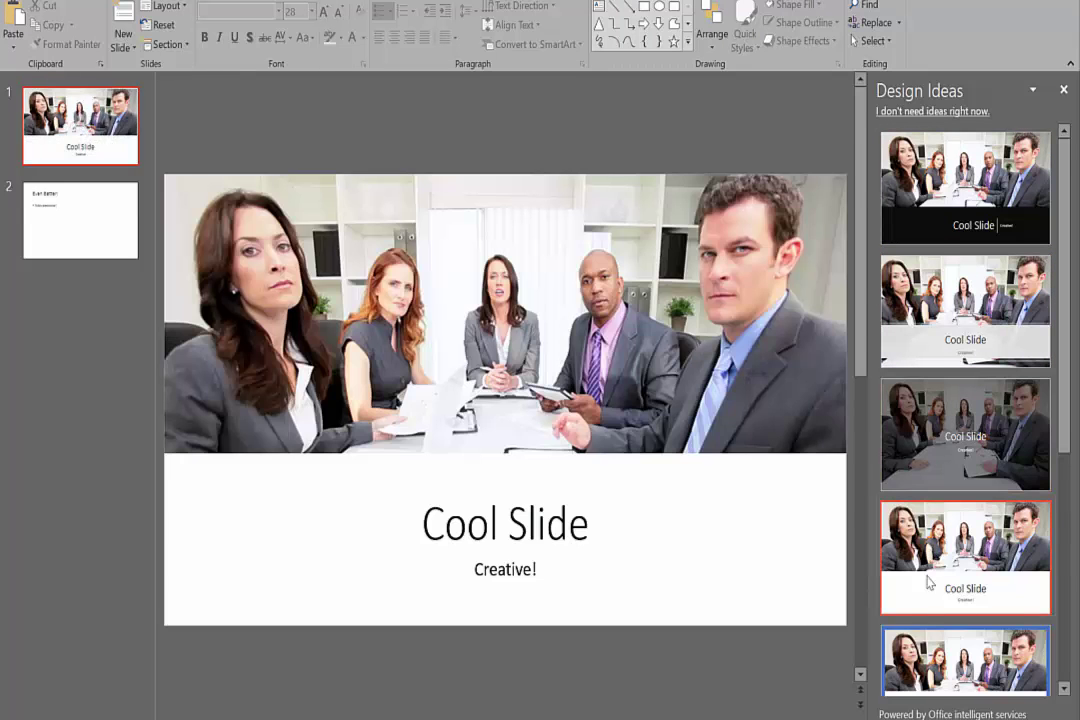
{"action": "scroll", "coordinate": [912, 640], "scroll_direction": "down", "scroll_amount": 1}
{"action": "left_click", "coordinate": [918, 660]}
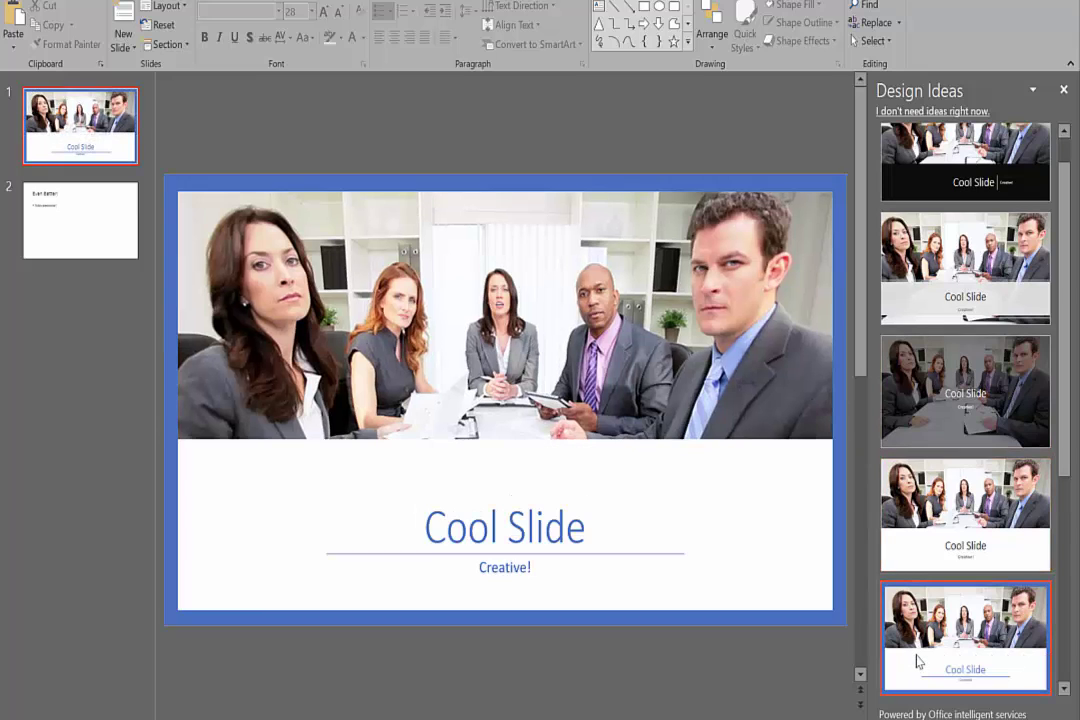
{"action": "scroll", "coordinate": [930, 630], "scroll_direction": "down", "scroll_amount": 5}
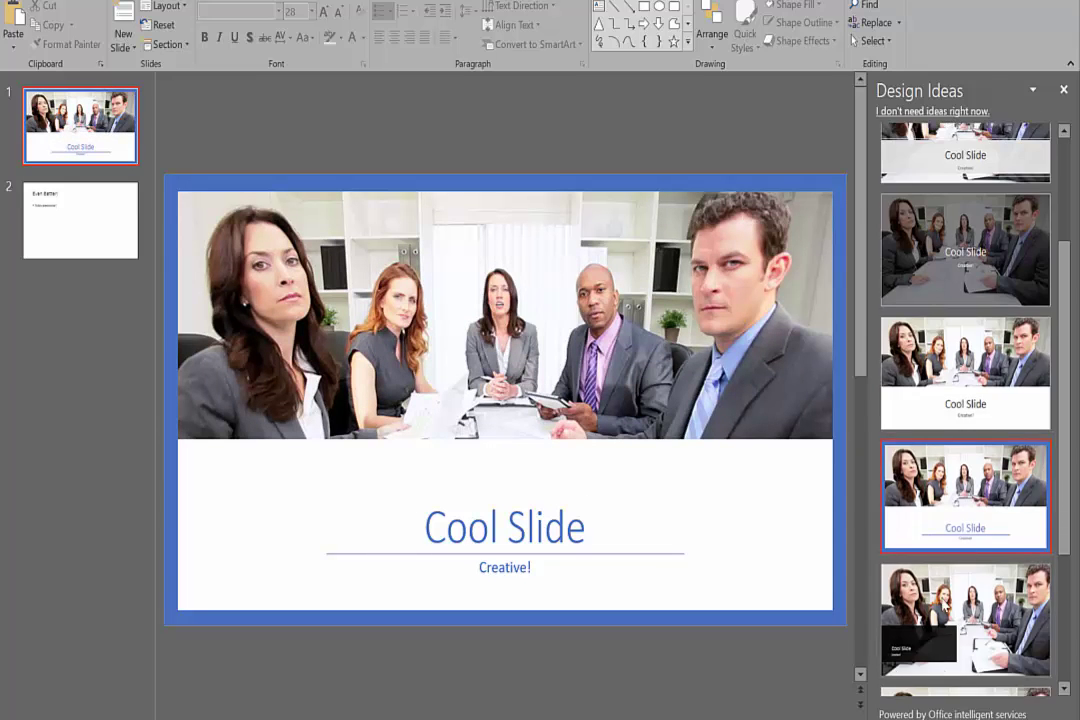
{"action": "left_click", "coordinate": [940, 478]}
{"action": "scroll", "coordinate": [940, 300], "scroll_direction": "up", "scroll_amount": 3}
{"action": "left_click", "coordinate": [940, 215]}
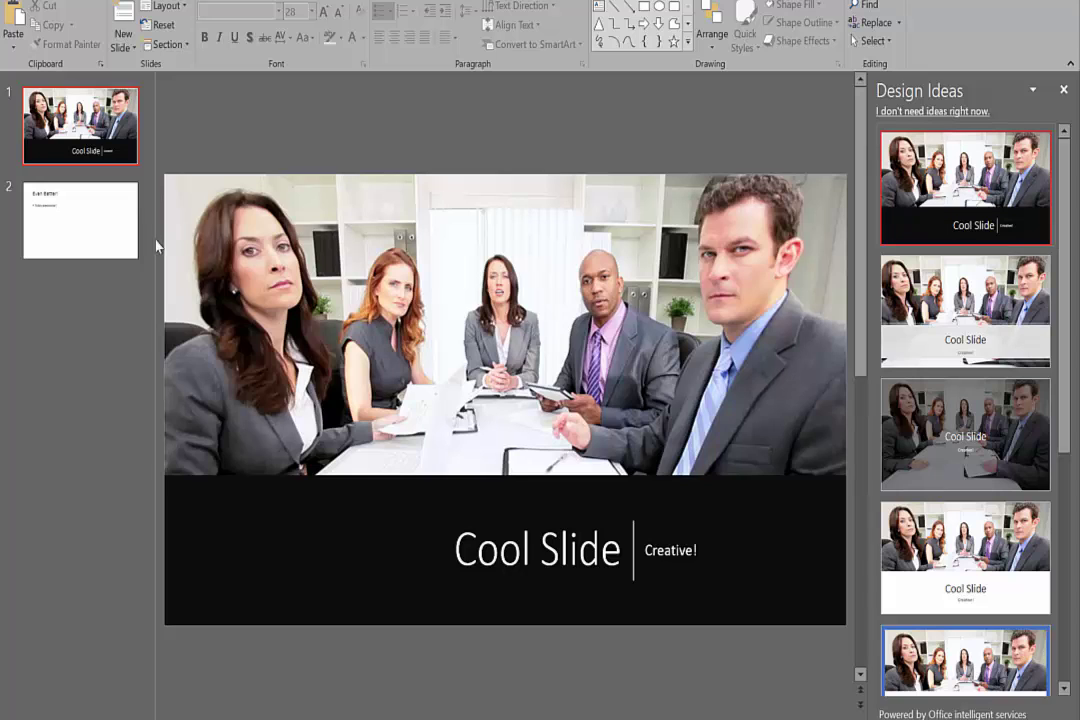
Step: Insert the four other Demo folder pictures, all except picture 1, together onto the "Even Better!" slide
{"action": "left_click", "coordinate": [126, 238]}
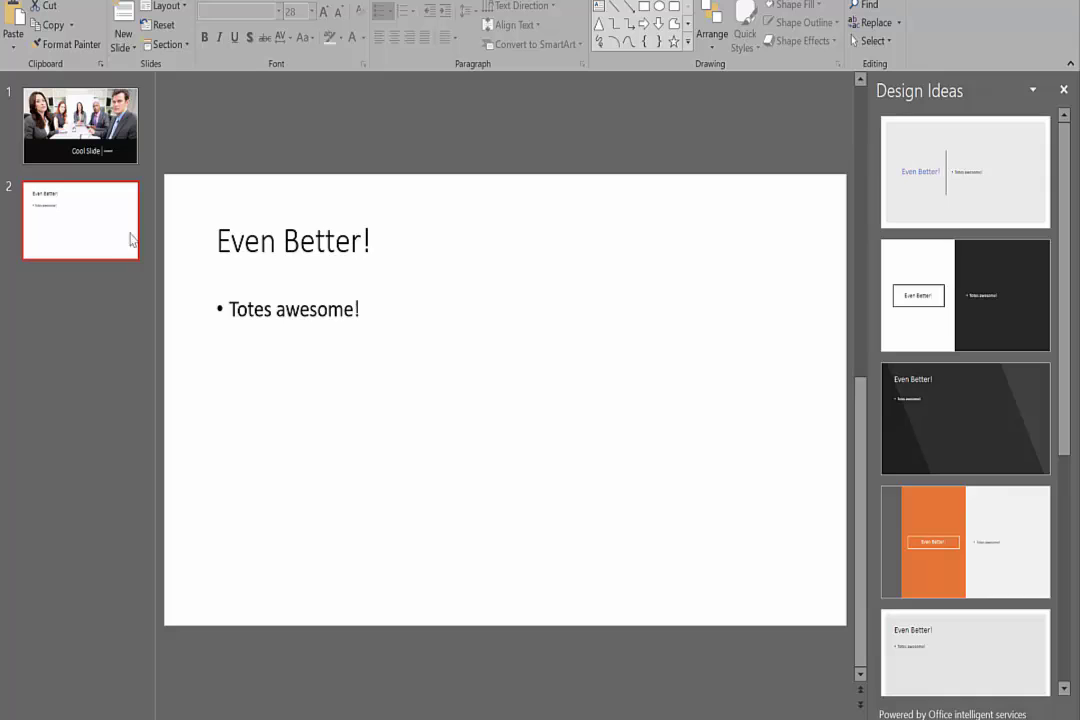
{"action": "mouse_move", "coordinate": [387, 718]}
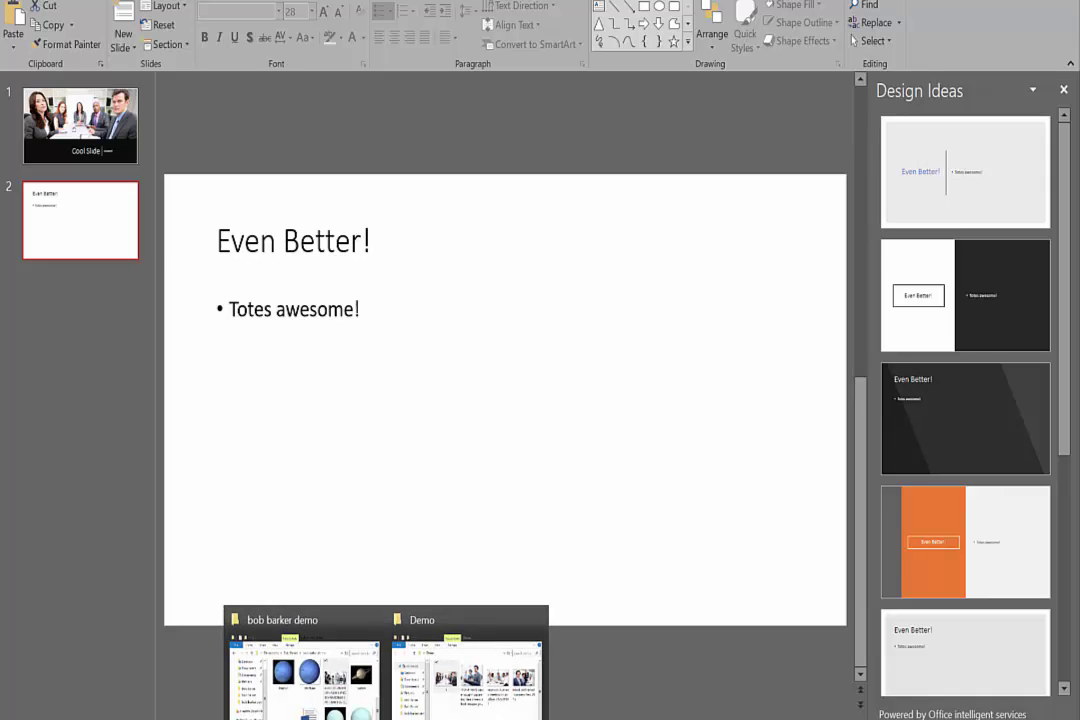
{"action": "left_click", "coordinate": [444, 700]}
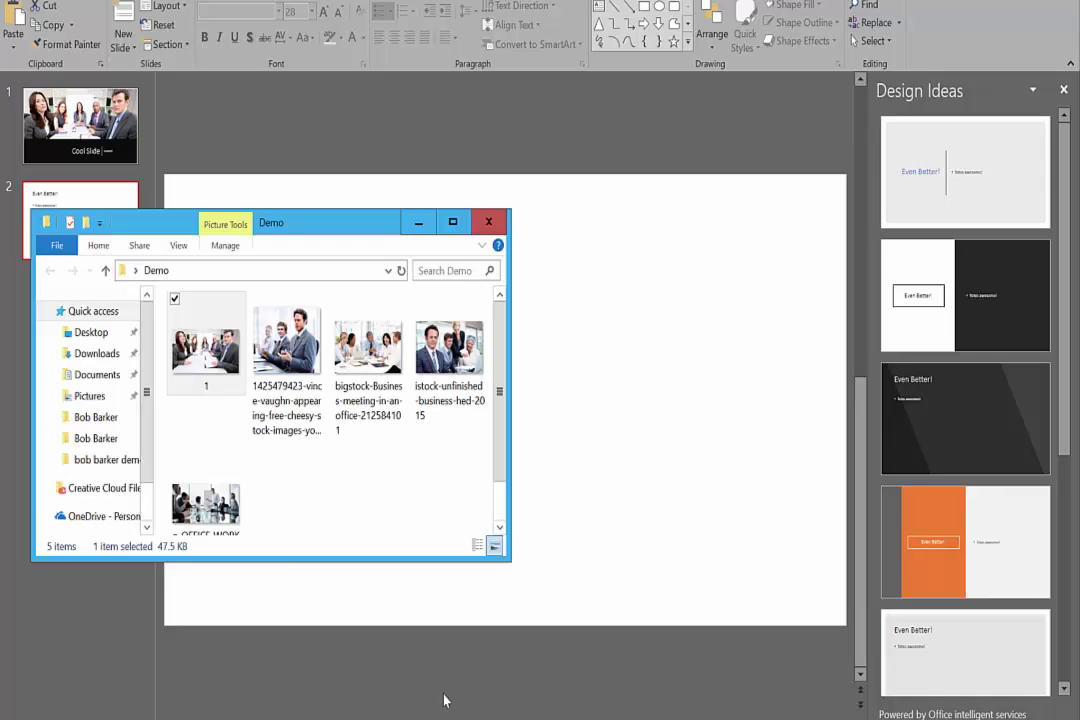
{"action": "left_click", "coordinate": [263, 317]}
{"action": "left_click", "coordinate": [337, 298]}
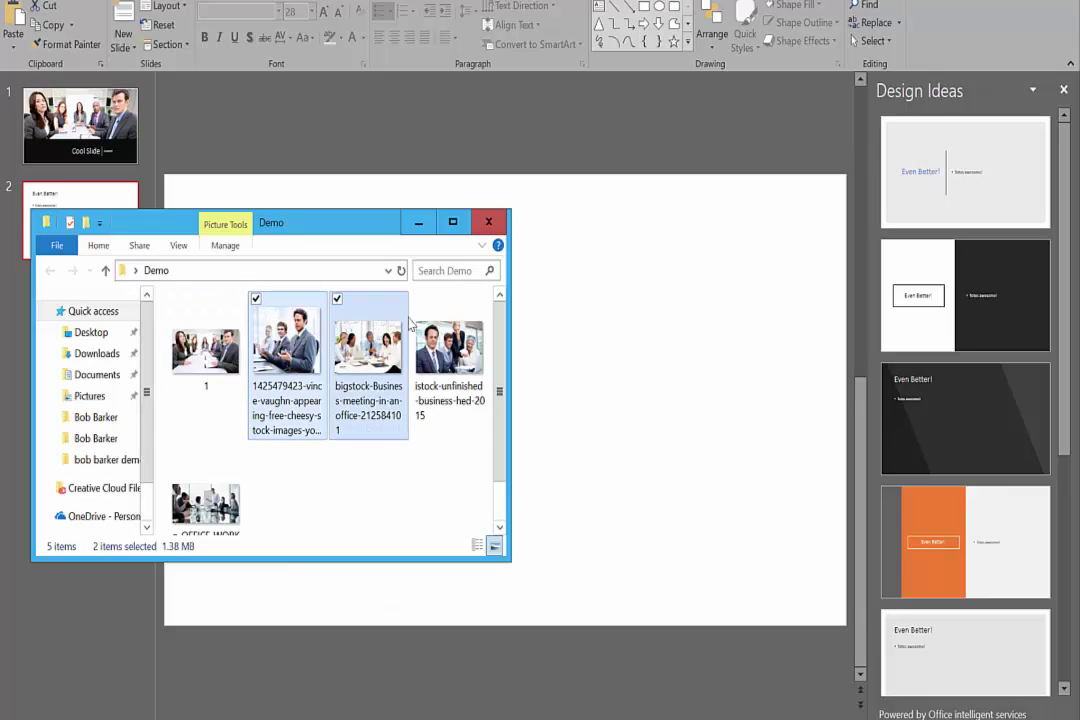
{"action": "left_click", "coordinate": [418, 298]}
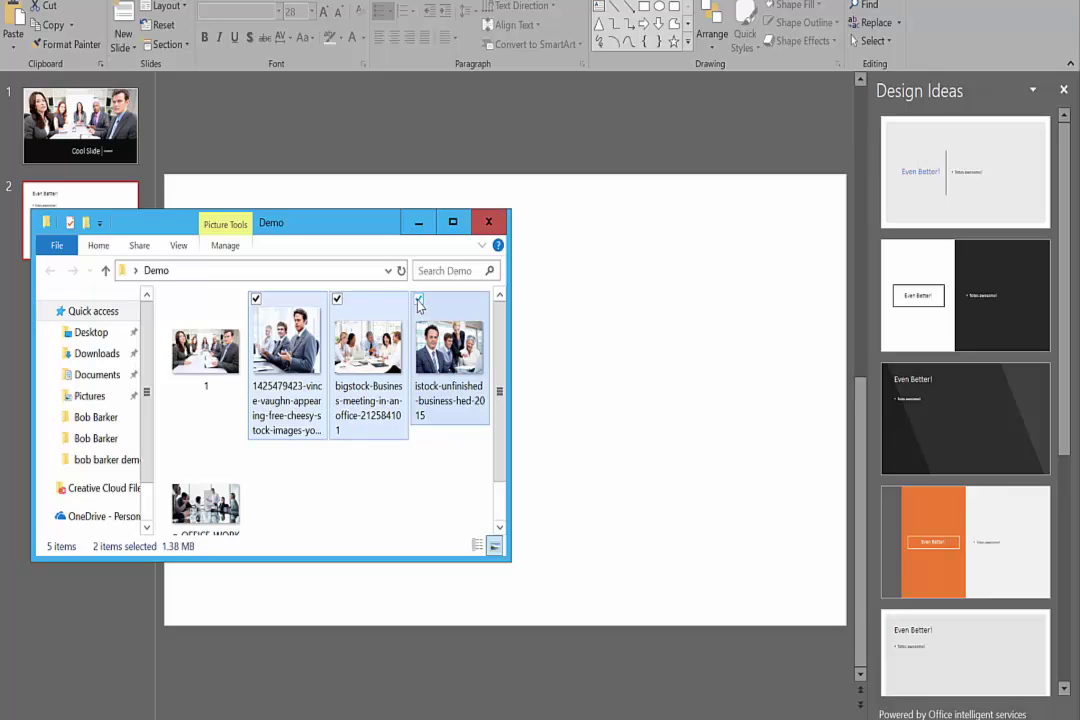
{"action": "left_click", "coordinate": [177, 451]}
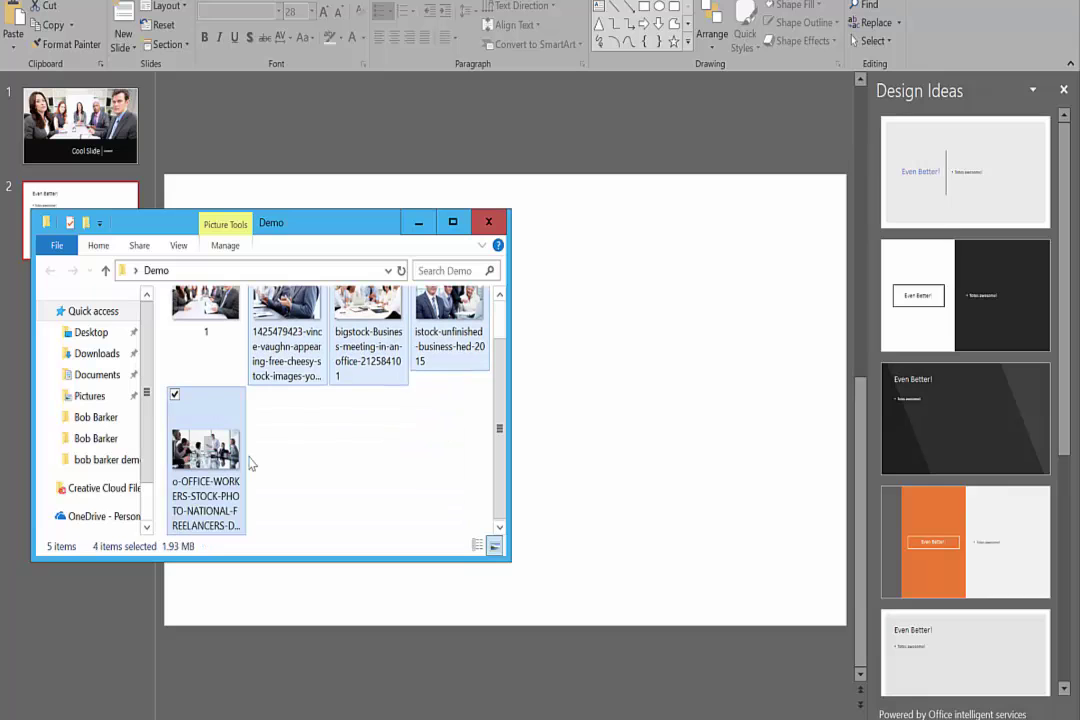
{"action": "left_click_drag", "start_coordinate": [248, 462], "coordinate": [590, 455]}
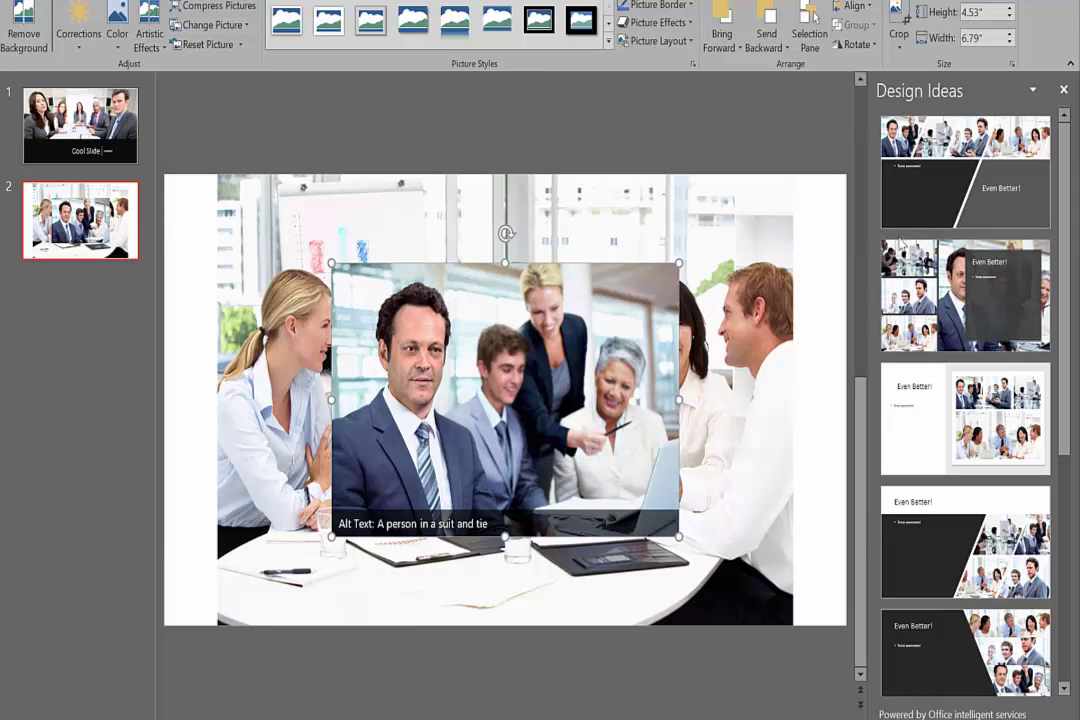
Step: Try suggested Design Ideas on slide 2, including the diagonal photo strip, the framed collage and the slanted dark panel layouts
{"action": "left_click", "coordinate": [957, 215]}
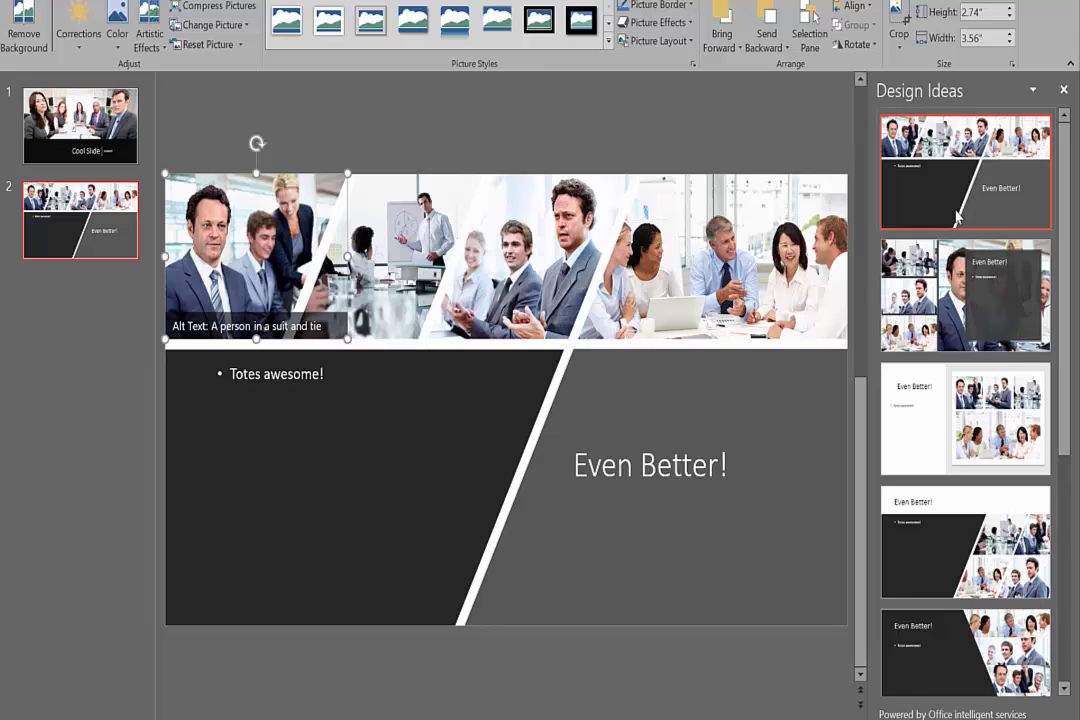
{"action": "left_click", "coordinate": [742, 188]}
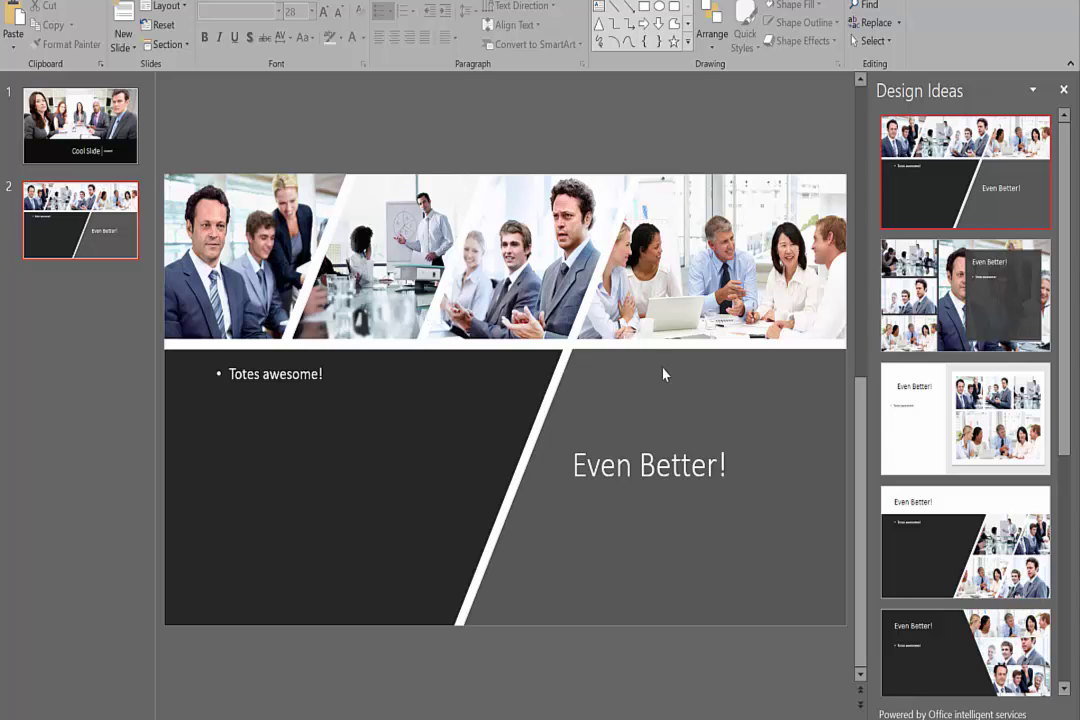
{"action": "left_click", "coordinate": [944, 410]}
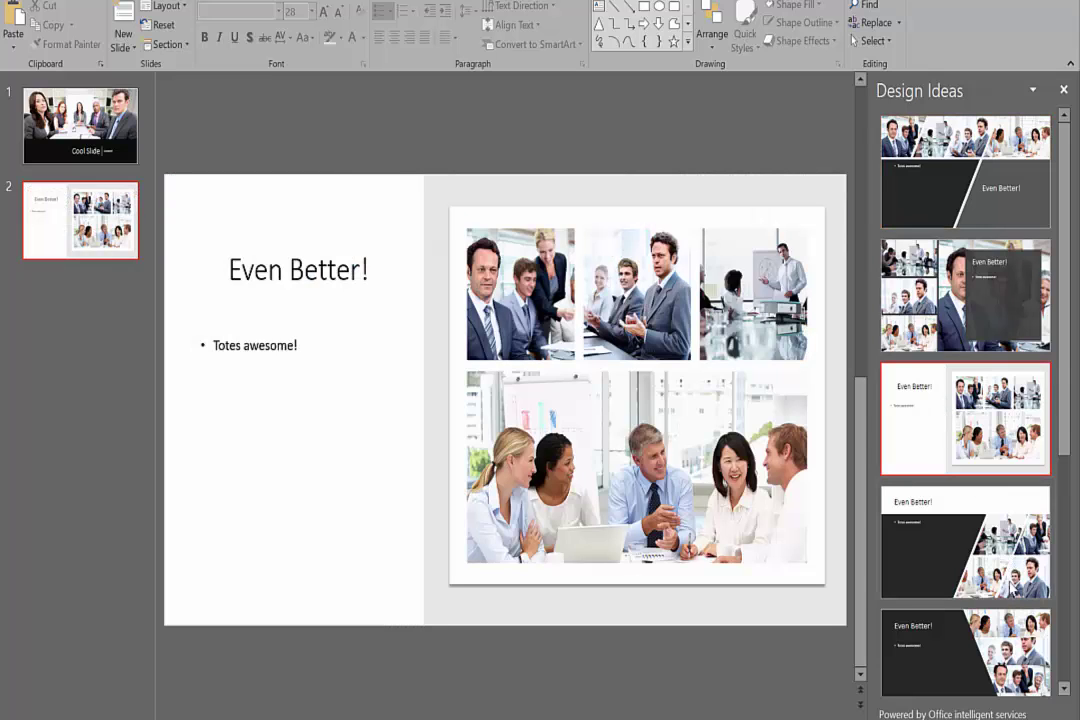
{"action": "left_click", "coordinate": [965, 541]}
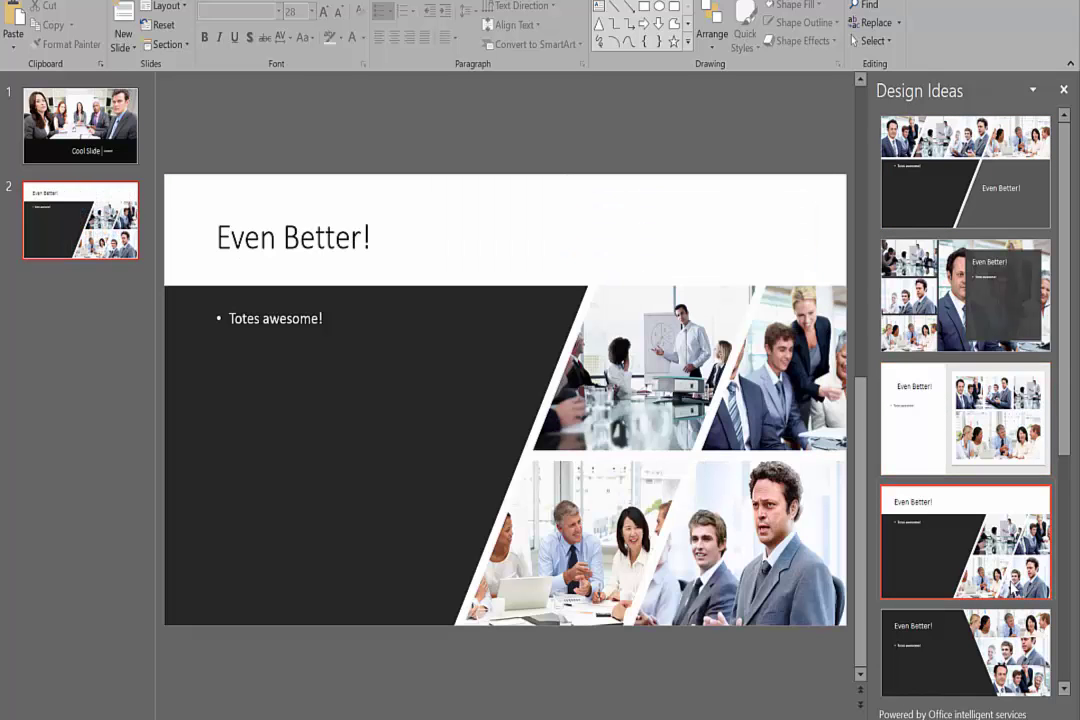
{"action": "scroll", "coordinate": [965, 540], "scroll_direction": "down", "scroll_amount": 1}
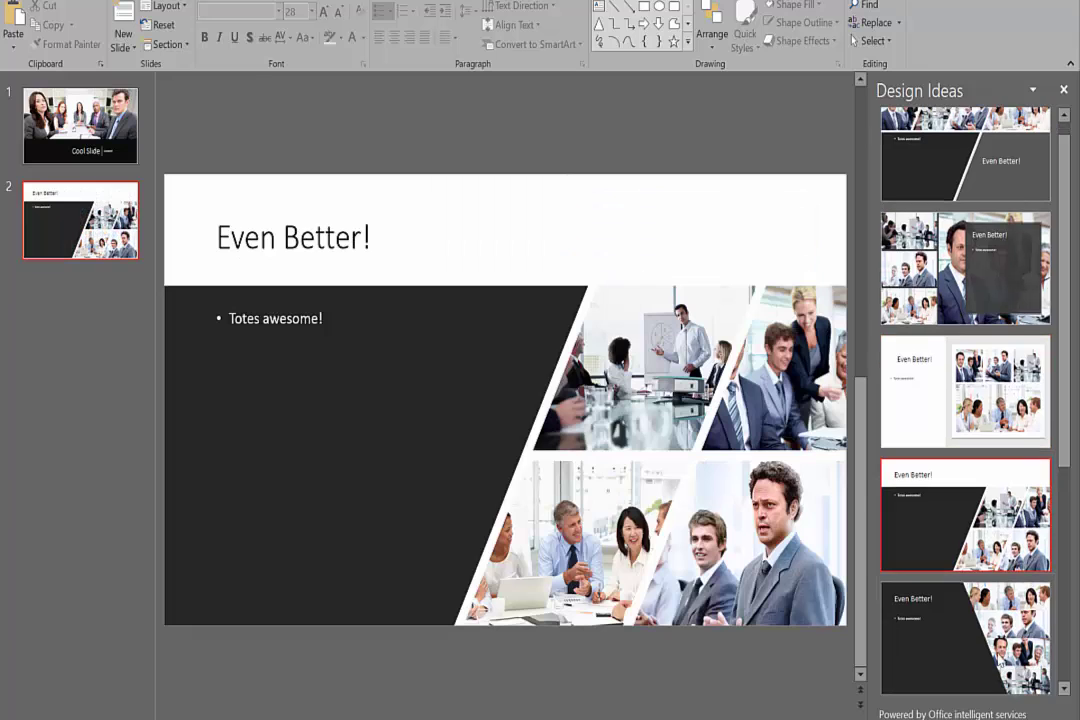
{"action": "left_click", "coordinate": [965, 640]}
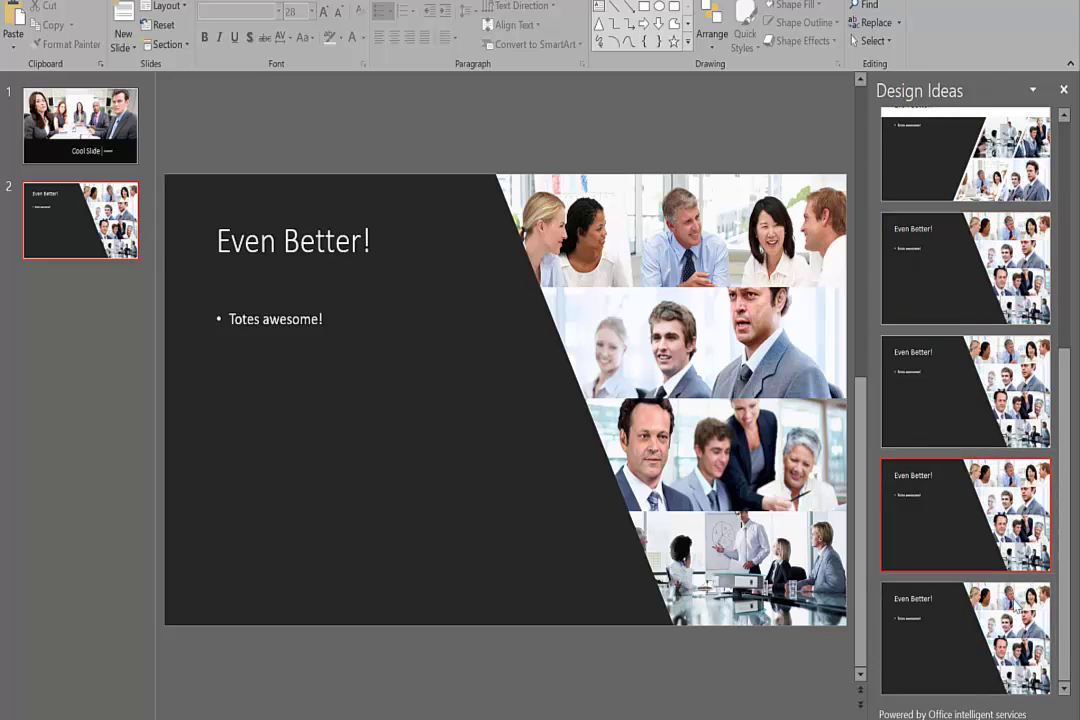
{"action": "left_click", "coordinate": [963, 178]}
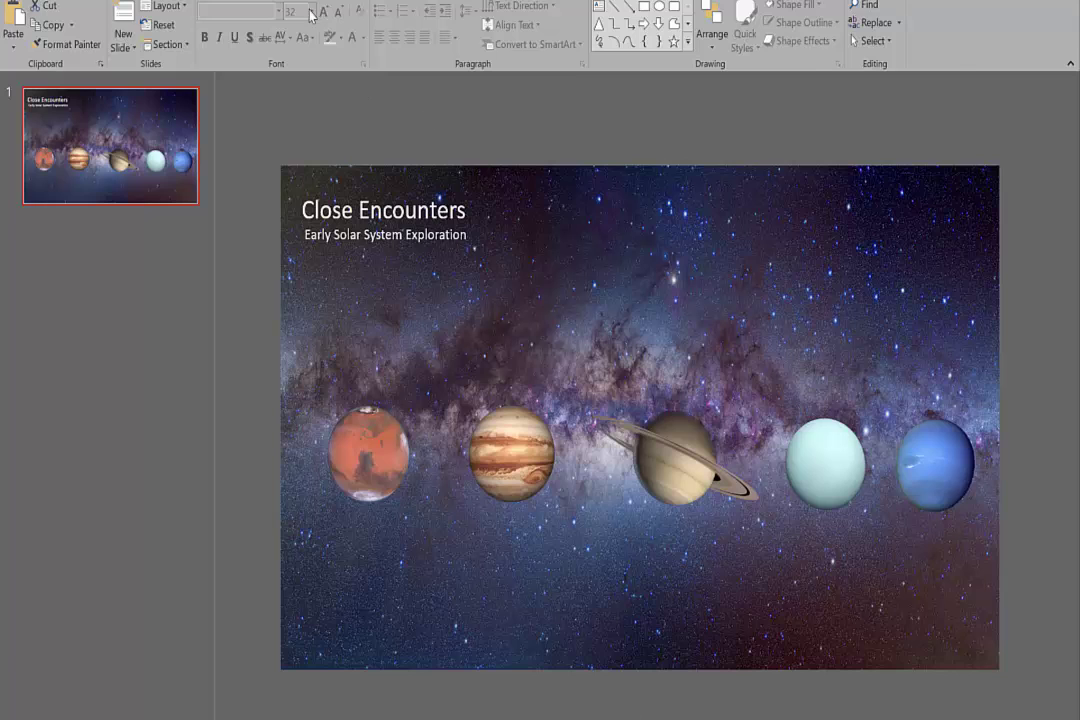
{"action": "left_click", "coordinate": [268, 3]}
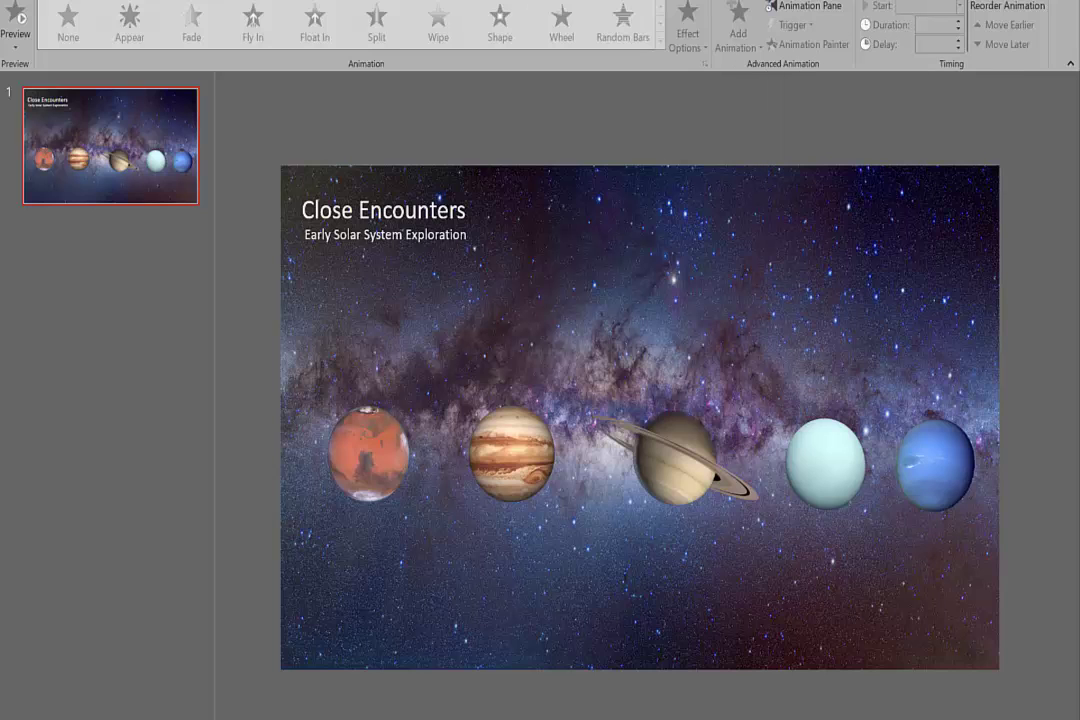
{"action": "key", "text": "alt+h"}
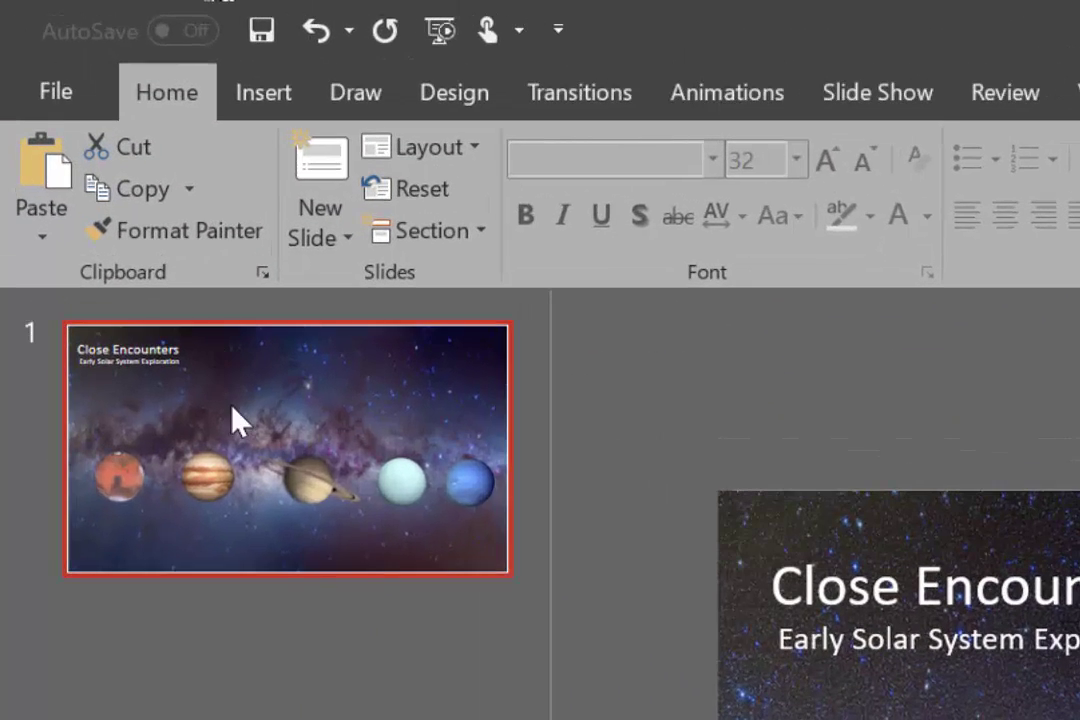
Step: Duplicate the "Close Encounters" slide and, on the copy, shrink Mars and move it to the slide's lower-left corner
{"action": "right_click", "coordinate": [88, 128]}
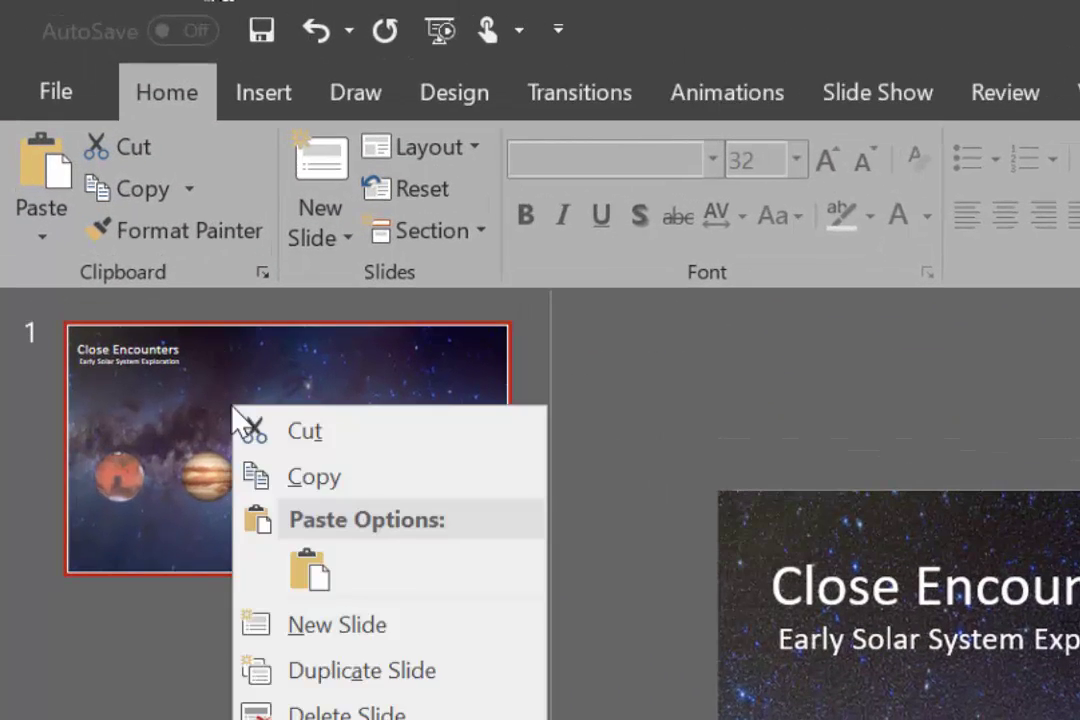
{"action": "left_click", "coordinate": [383, 674]}
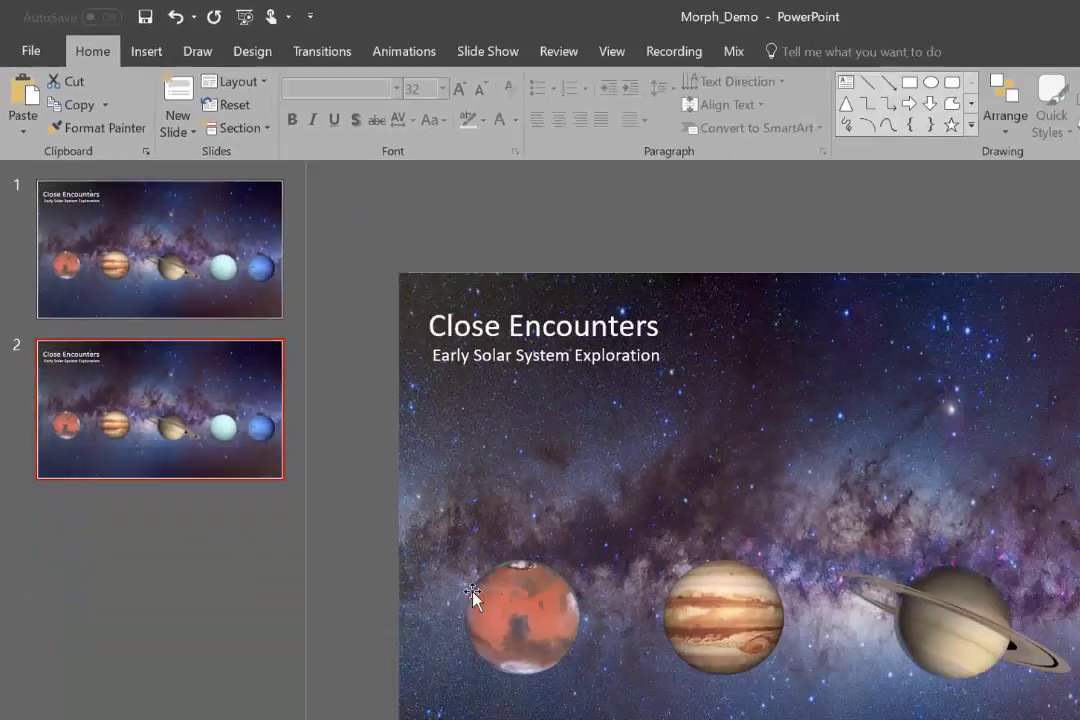
{"action": "left_click", "coordinate": [363, 432]}
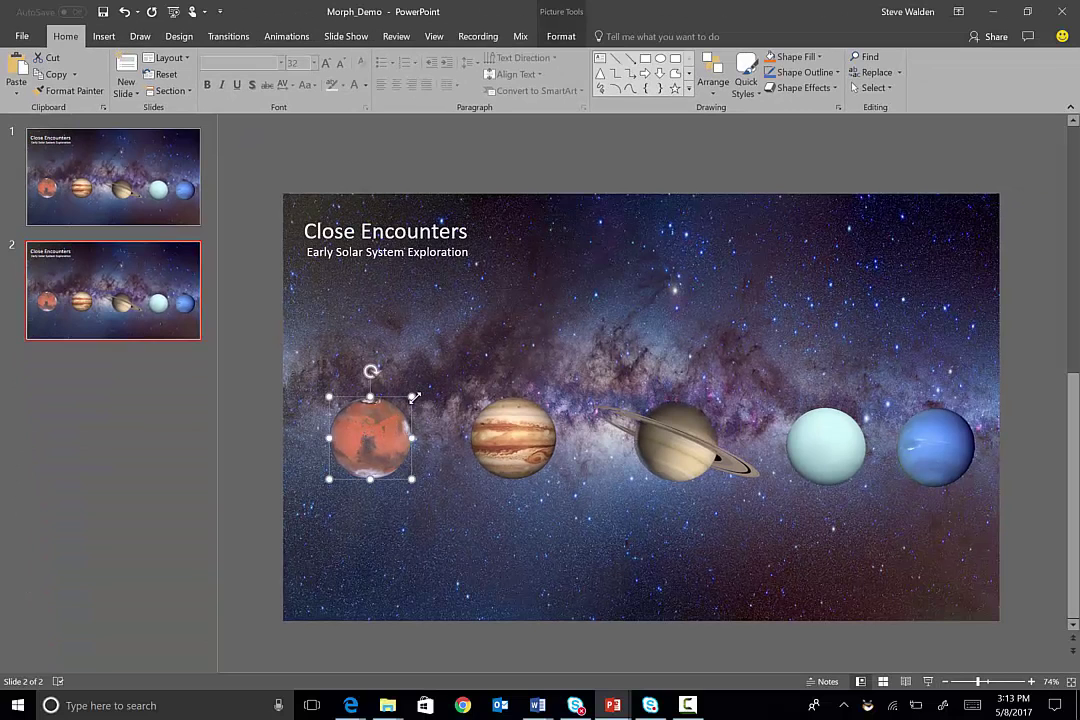
{"action": "left_click_drag", "start_coordinate": [413, 396], "coordinate": [331, 580]}
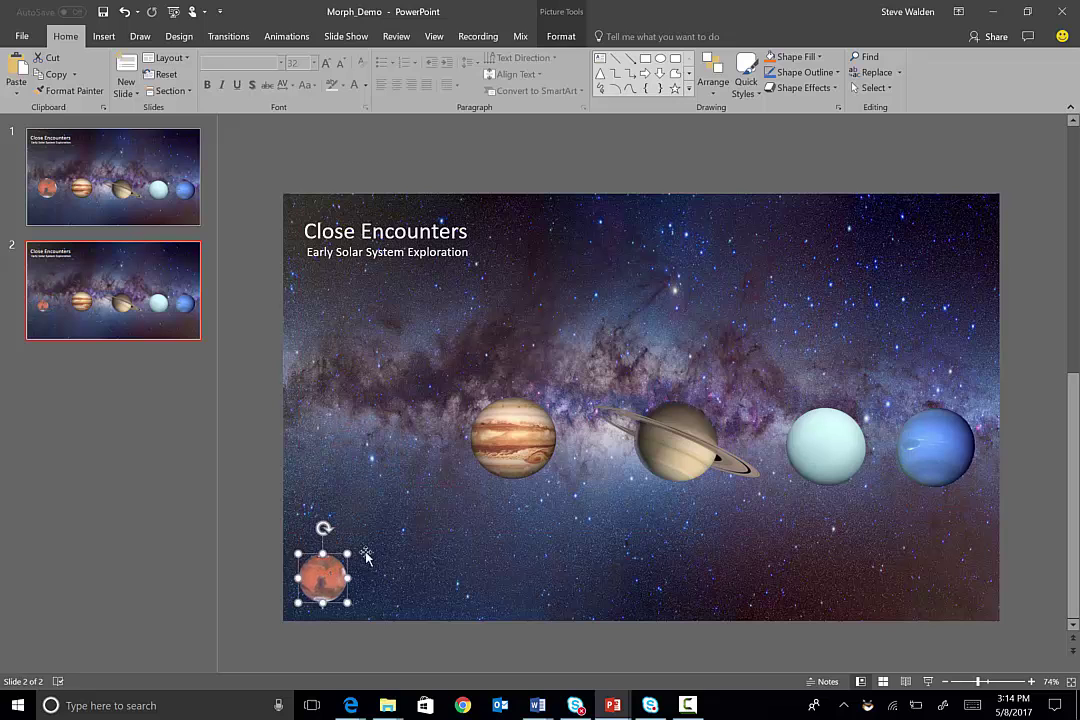
Step: Enlarge Jupiter to about twice its size and move it to the upper-left area of the second slide, below the title
{"action": "left_click", "coordinate": [505, 457]}
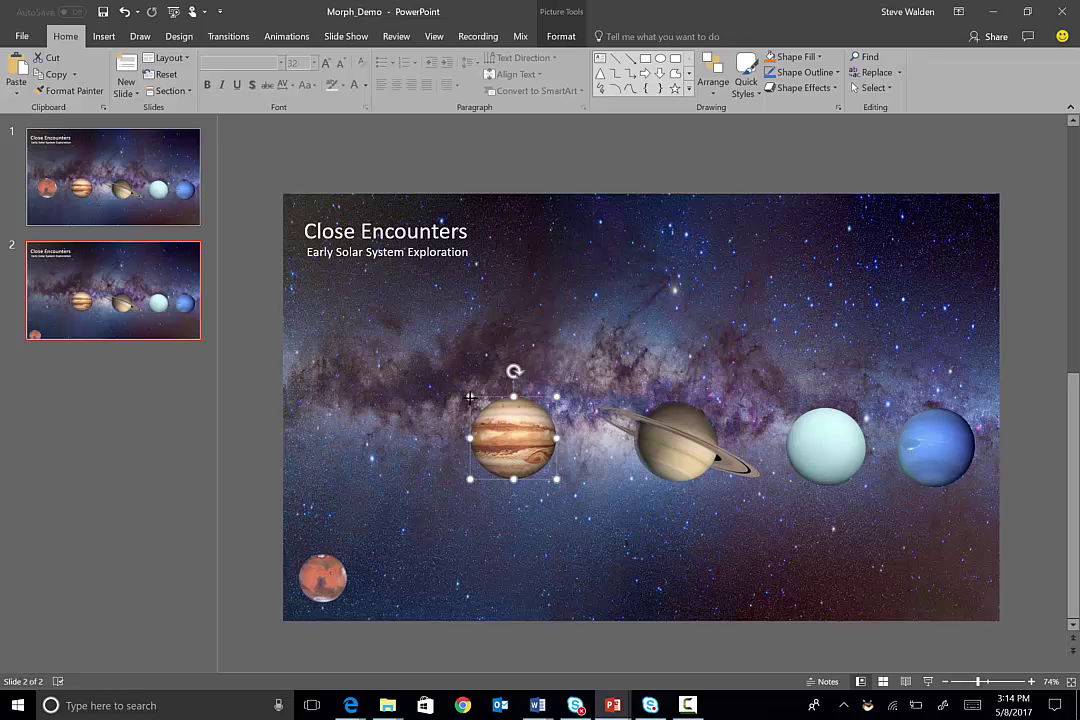
{"action": "left_click_drag", "start_coordinate": [471, 399], "coordinate": [374, 284]}
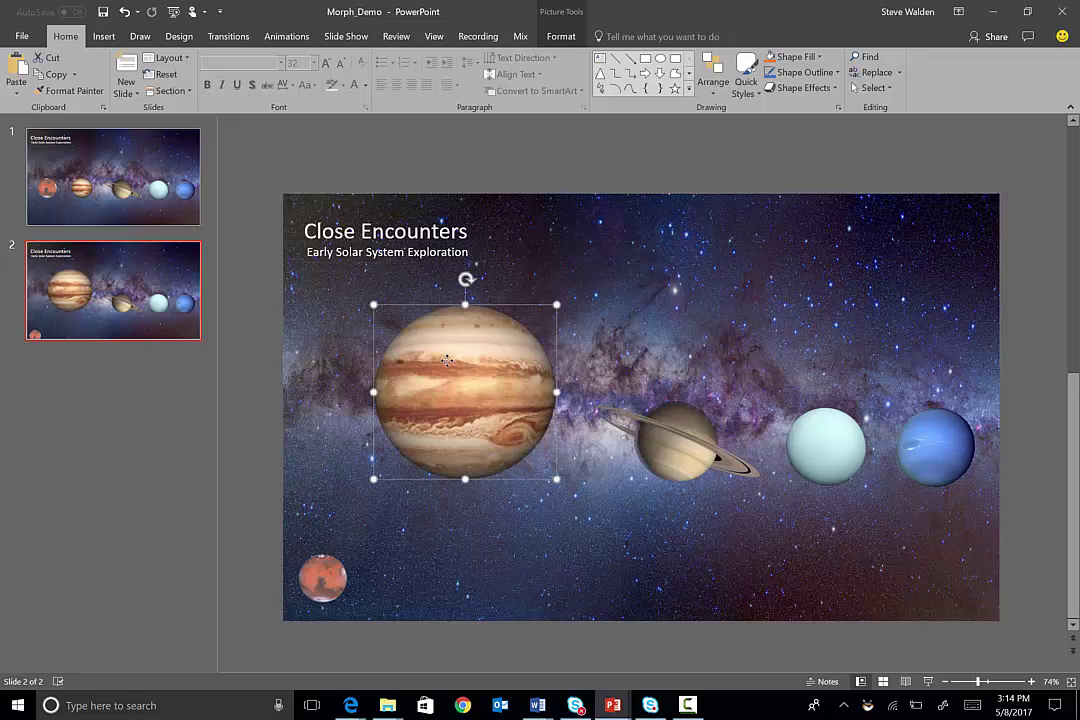
{"action": "left_click_drag", "start_coordinate": [448, 357], "coordinate": [391, 314]}
Step: On slide 2, move Saturn nearer the slide's centre, enlarge it slightly and rotate it about 90 degrees counterclockwise
{"action": "left_click", "coordinate": [671, 450]}
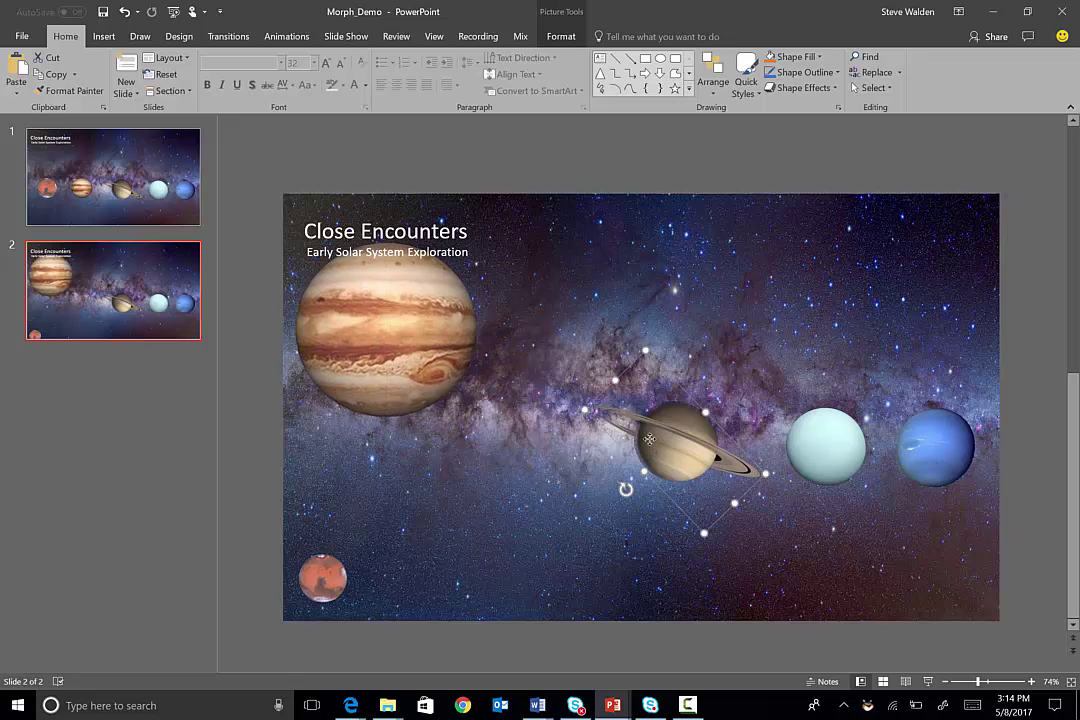
{"action": "left_click_drag", "start_coordinate": [671, 450], "coordinate": [618, 420]}
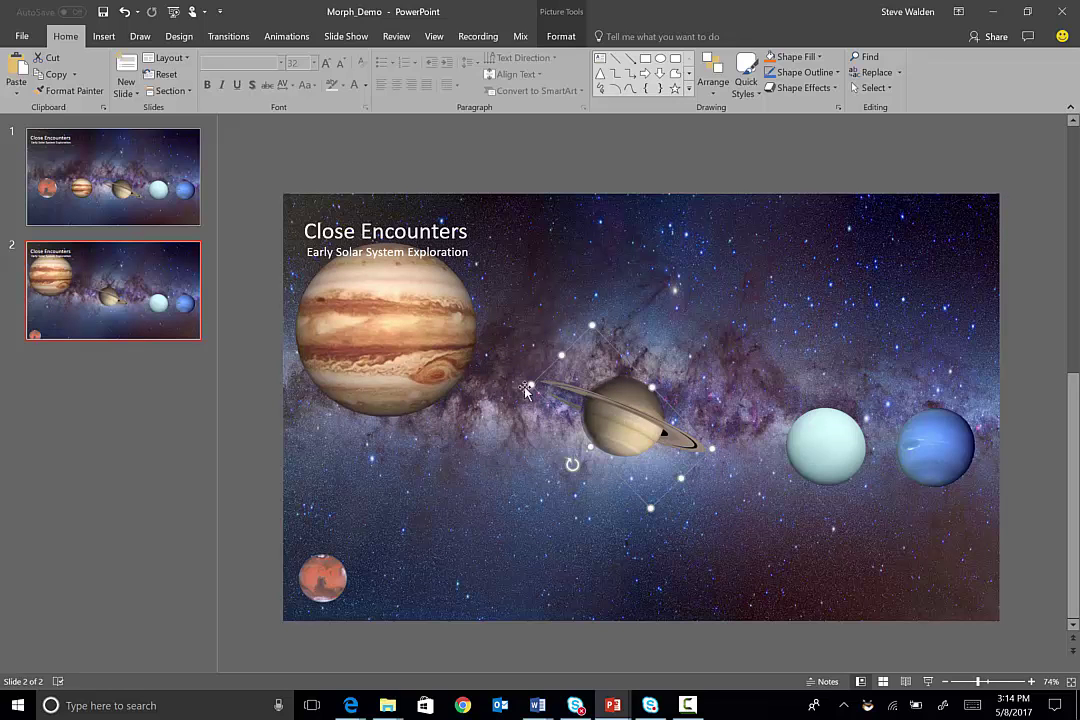
{"action": "left_click_drag", "start_coordinate": [530, 386], "coordinate": [502, 373]}
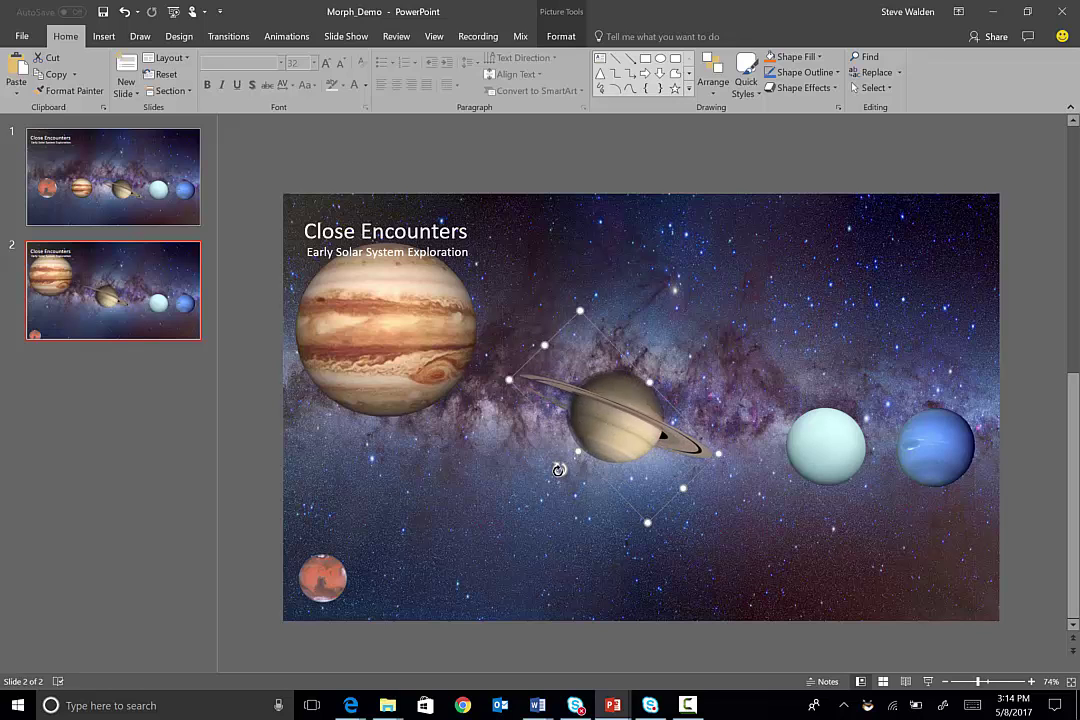
{"action": "left_click_drag", "start_coordinate": [555, 464], "coordinate": [664, 474]}
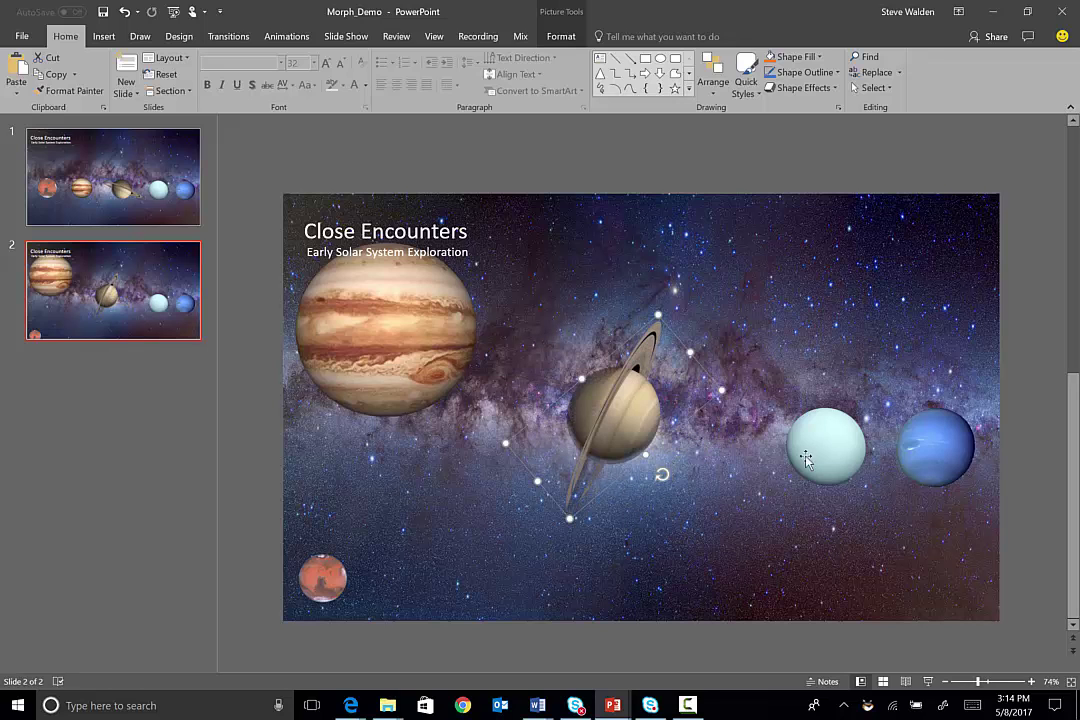
Step: Shrink Uranus, the pale green planet, to less than half its size and place it in the upper-right area of slide 2
{"action": "left_click", "coordinate": [824, 447]}
{"action": "left_click_drag", "start_coordinate": [824, 447], "coordinate": [780, 315]}
{"action": "left_click_drag", "start_coordinate": [741, 279], "coordinate": [807, 280]}
Step: Enlarge Neptune, the blue planet, to about one and a half times its size and move it to the slide's lower-right area
{"action": "left_click", "coordinate": [931, 445]}
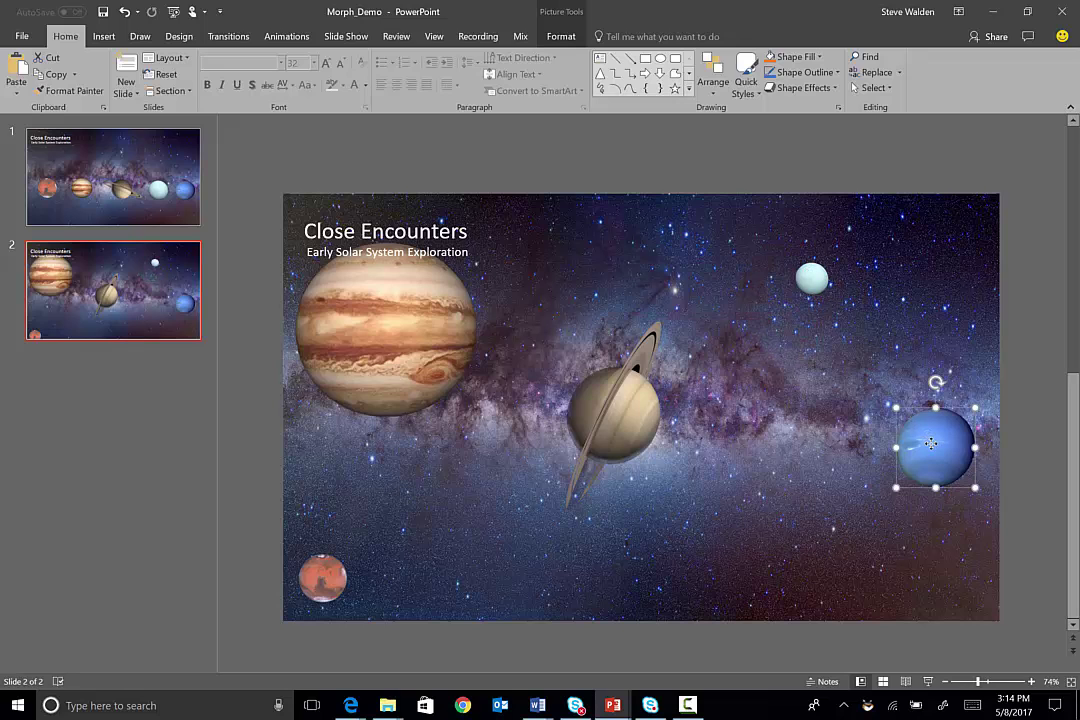
{"action": "left_click_drag", "start_coordinate": [931, 445], "coordinate": [733, 400]}
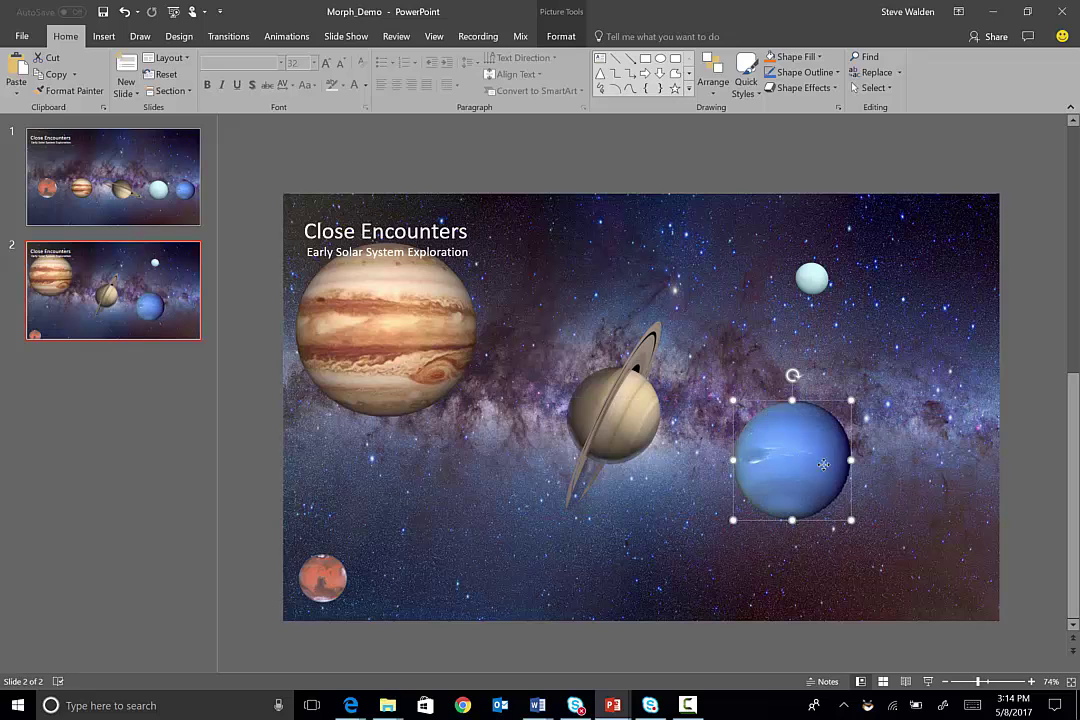
{"action": "left_click_drag", "start_coordinate": [823, 464], "coordinate": [891, 508]}
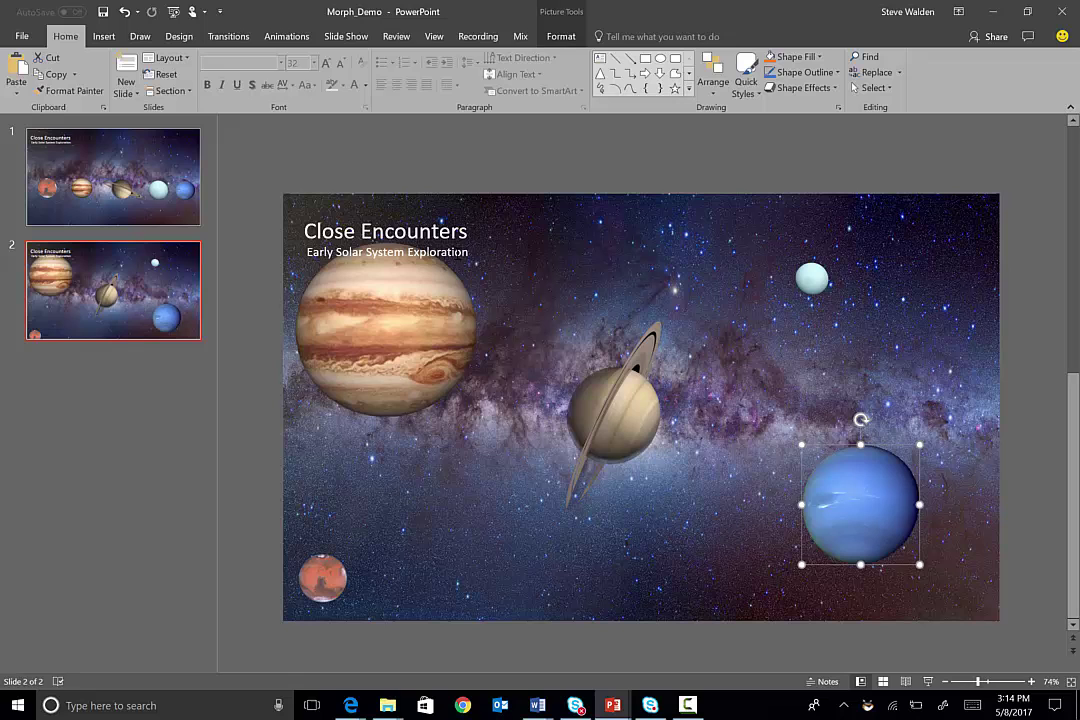
Step: Delete the "Early Solar System Exploration" subtitle on slide 2 and colour the "Close Encounters" title red
{"action": "left_click", "coordinate": [465, 258]}
{"action": "key", "text": "Delete"}
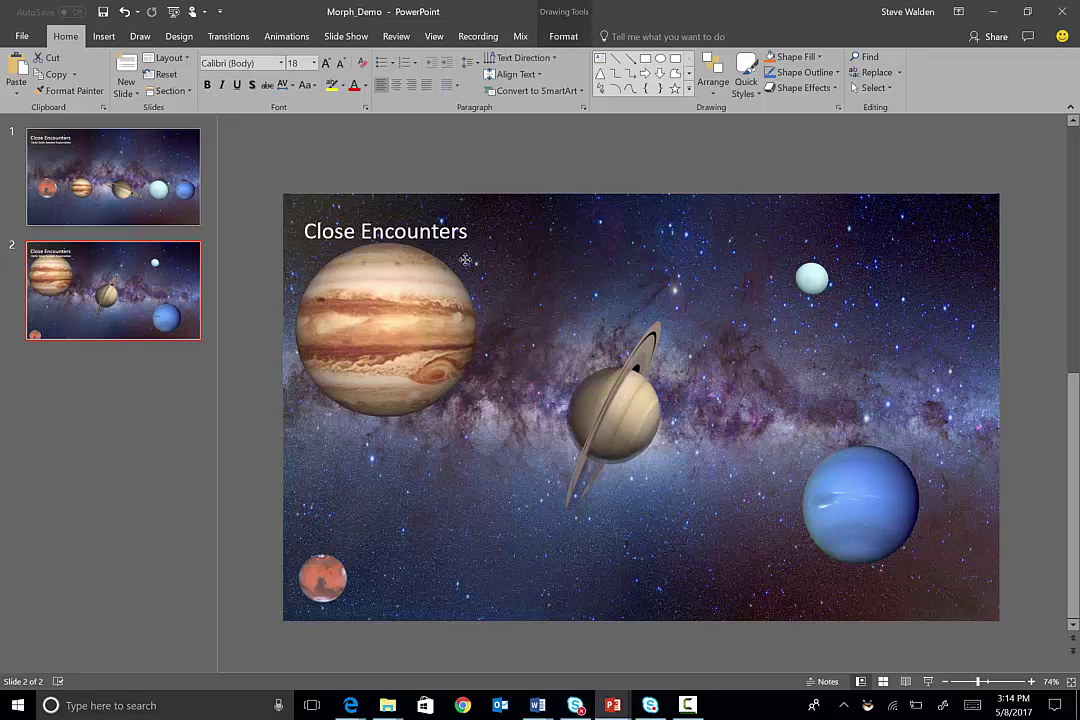
{"action": "left_click", "coordinate": [431, 230]}
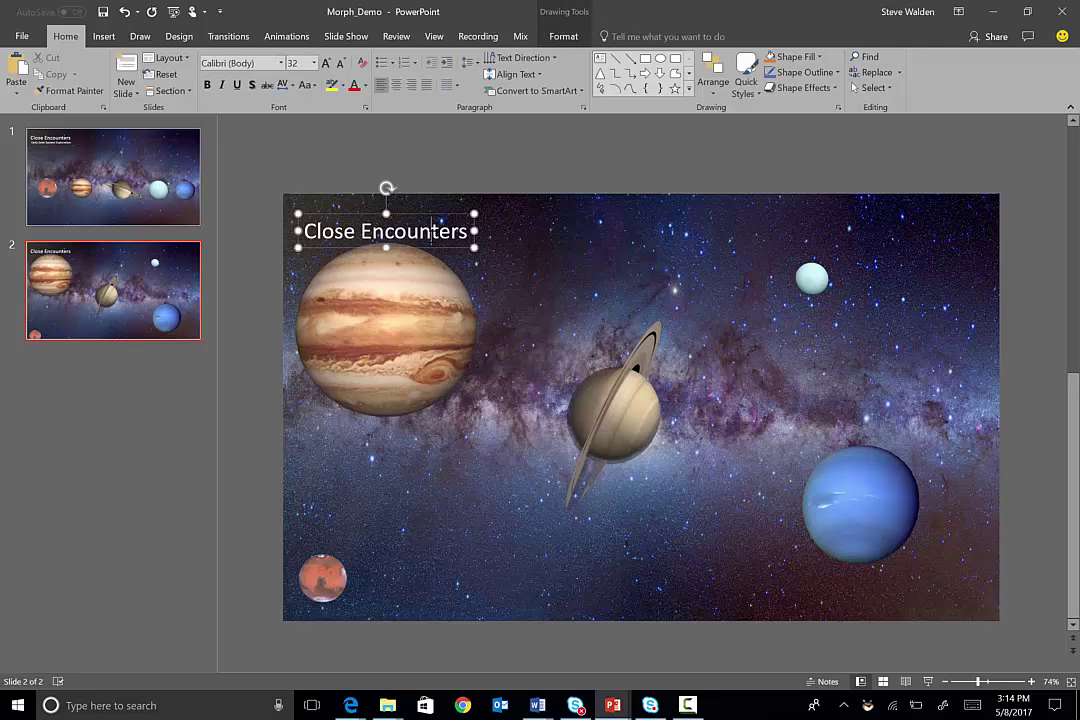
{"action": "triple_click", "coordinate": [431, 230]}
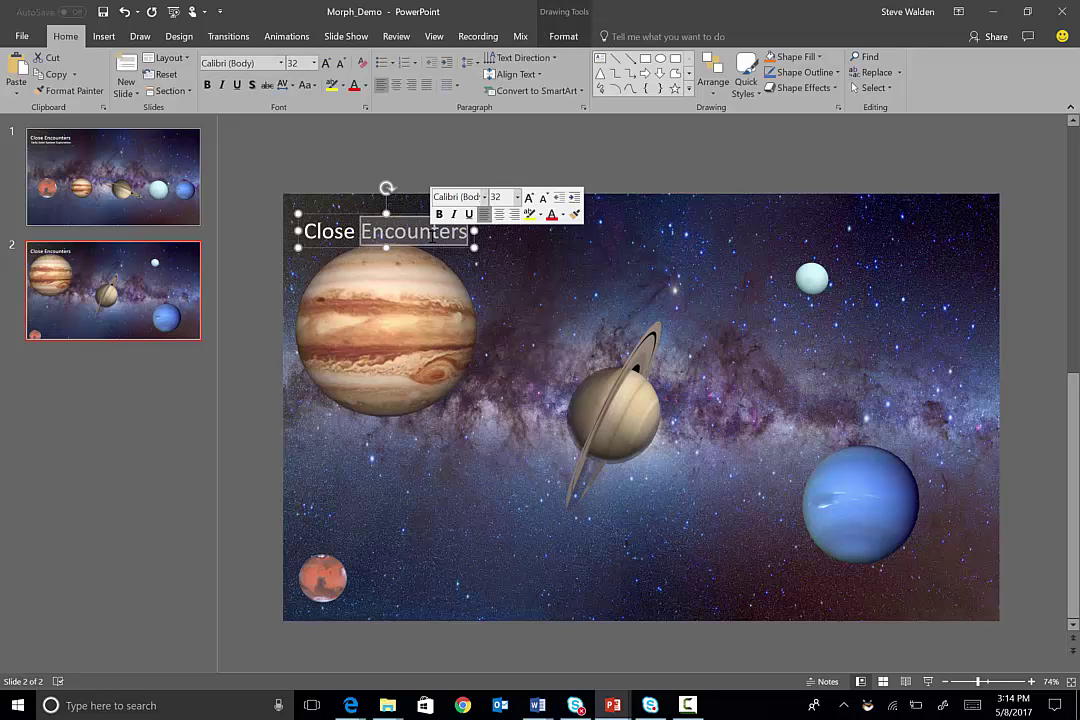
{"action": "left_click", "coordinate": [551, 215]}
{"action": "left_click", "coordinate": [549, 433]}
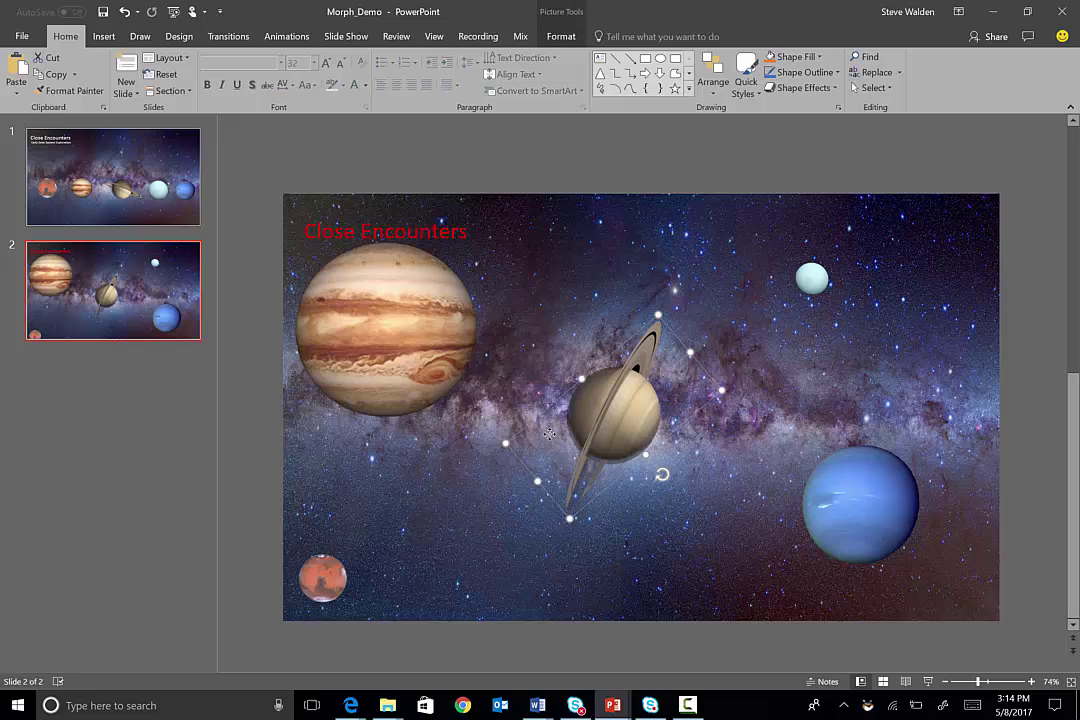
{"action": "left_click", "coordinate": [640, 488]}
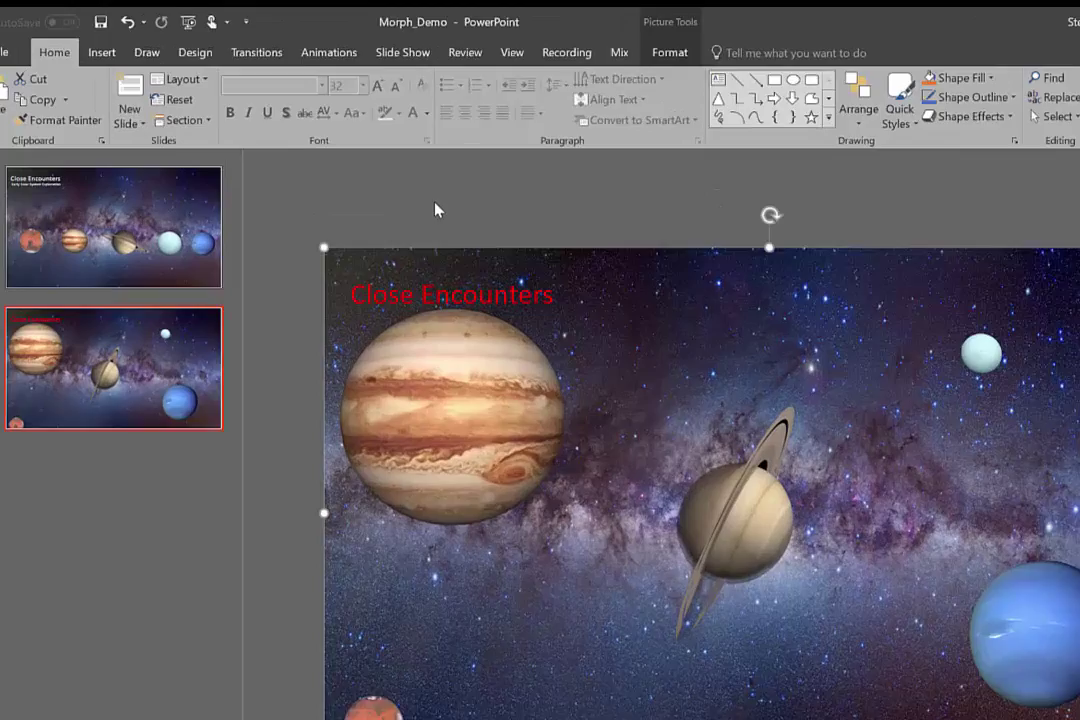
Step: Apply the Morph transition to slide 2
{"action": "left_click", "coordinate": [258, 56]}
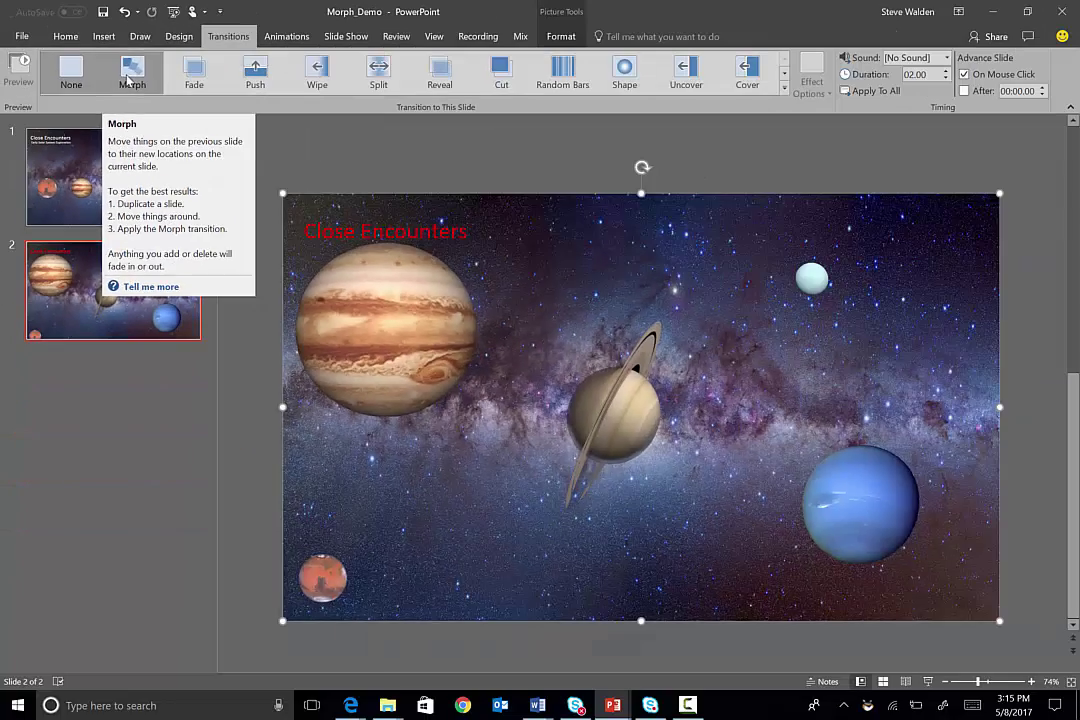
{"action": "left_click", "coordinate": [378, 368]}
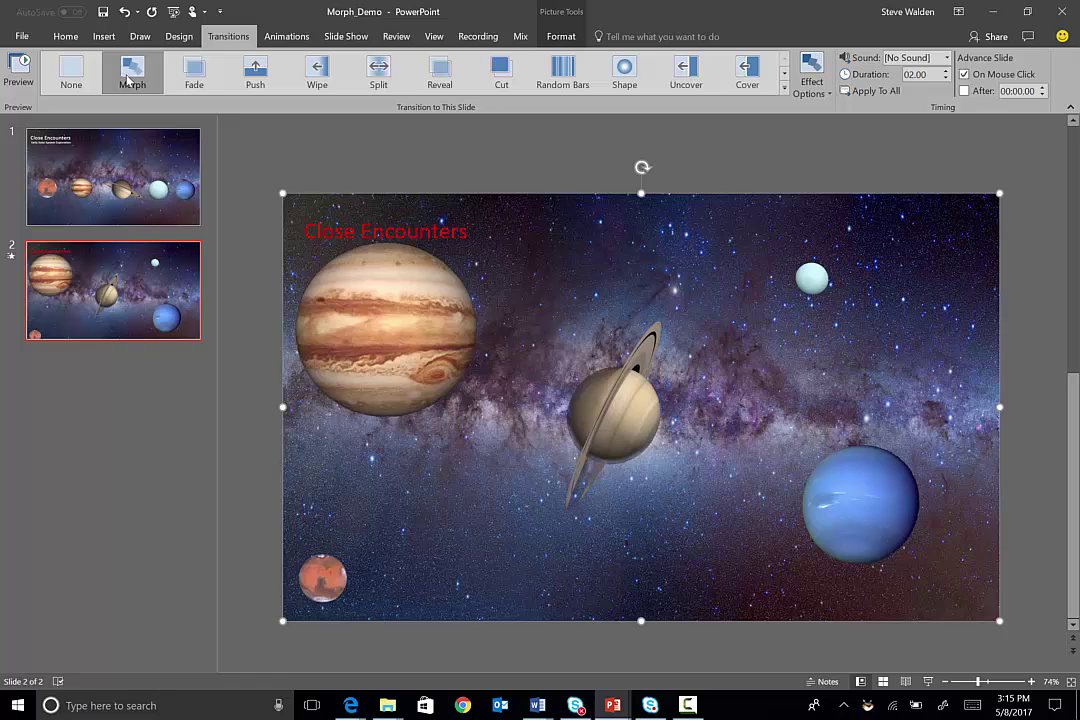
{"action": "left_click", "coordinate": [128, 80]}
{"action": "left_click", "coordinate": [130, 80]}
Step: Switch to the Zoom Demo presentation and go to its second slide
{"action": "mouse_move", "coordinate": [607, 712]}
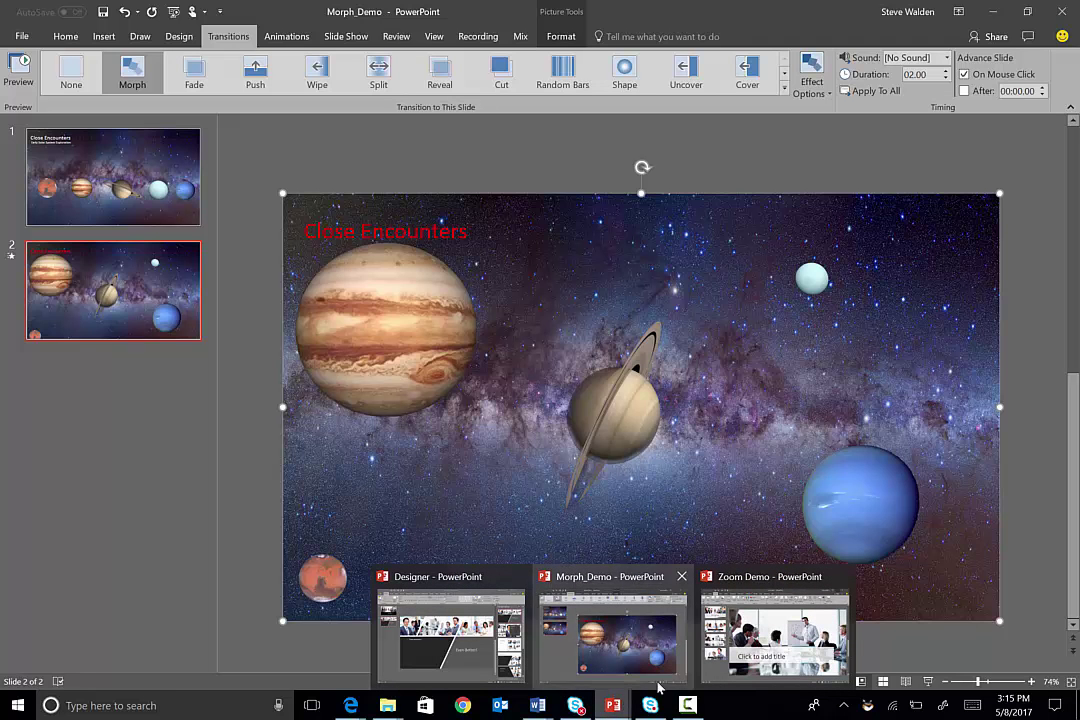
{"action": "key", "text": "alt+Tab"}
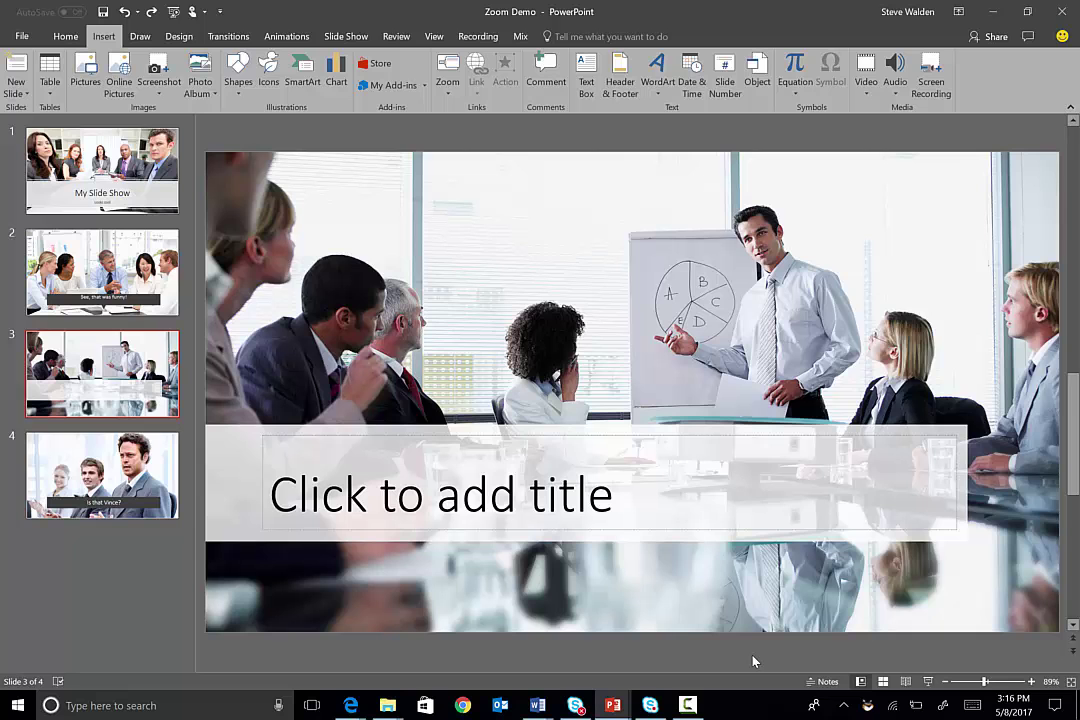
{"action": "key", "text": "Home"}
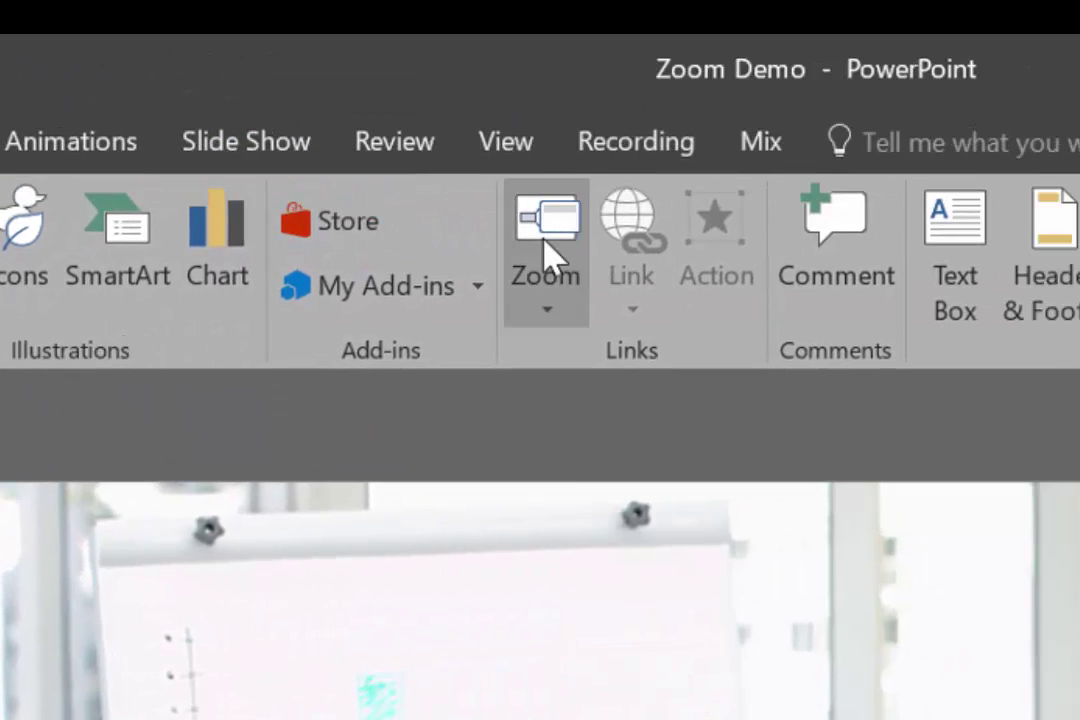
Step: Insert a Summary Zoom that includes all four slides, from "My Slide Show" to "Is that Vince?"
{"action": "left_click", "coordinate": [550, 258]}
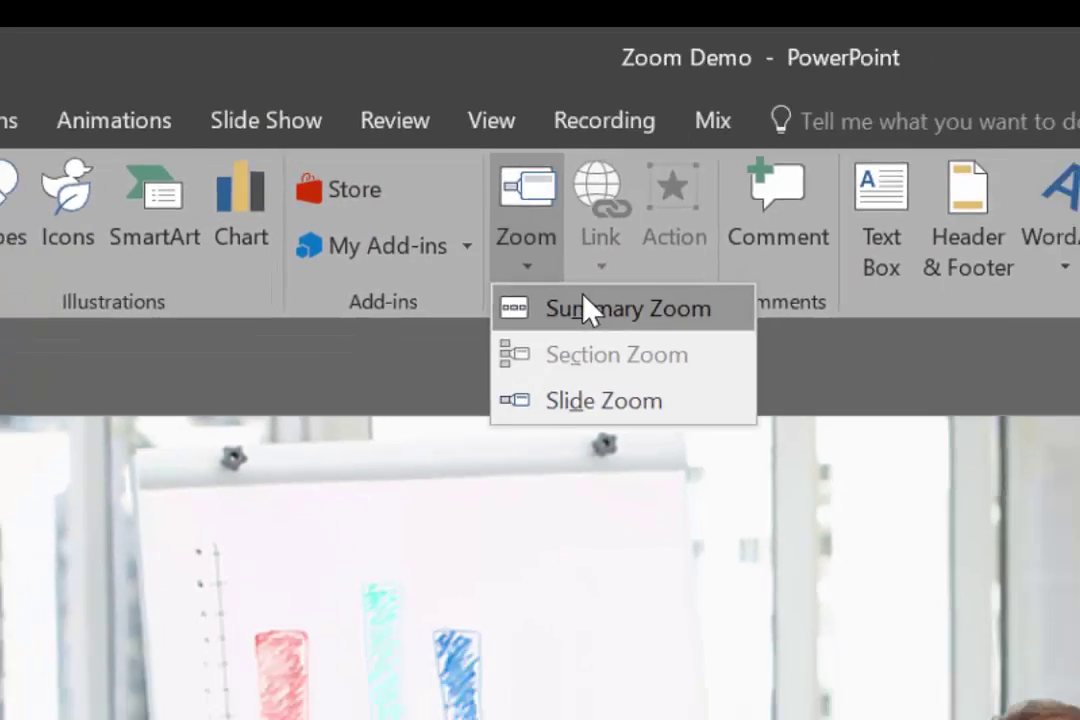
{"action": "left_click", "coordinate": [590, 310]}
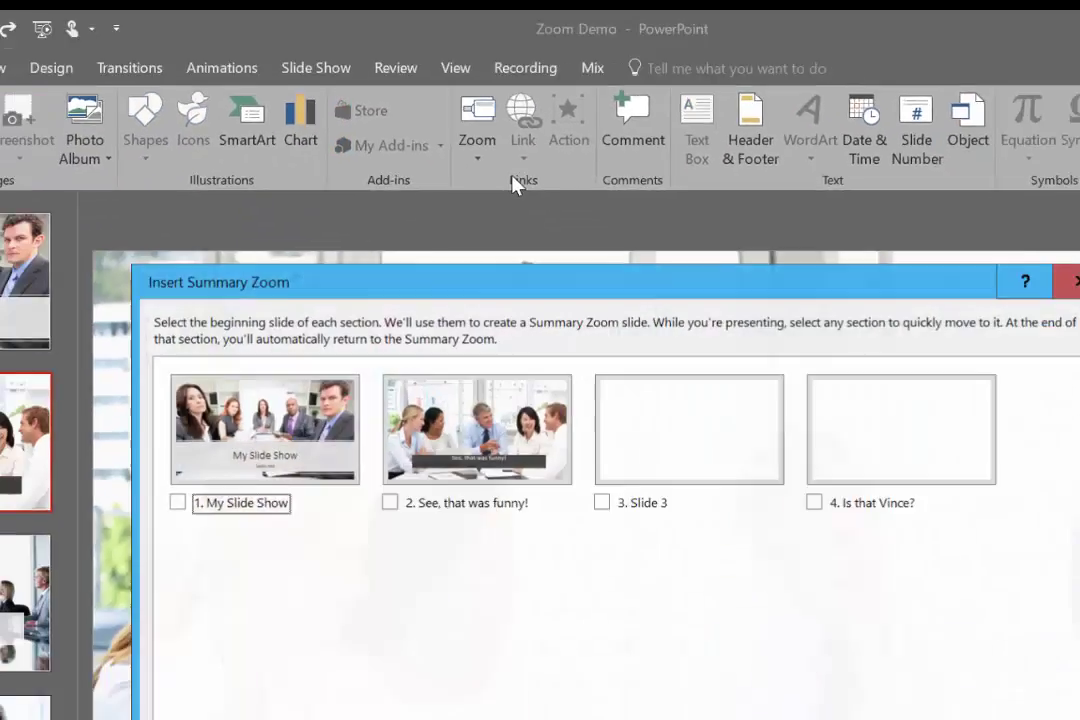
{"action": "left_click", "coordinate": [362, 263]}
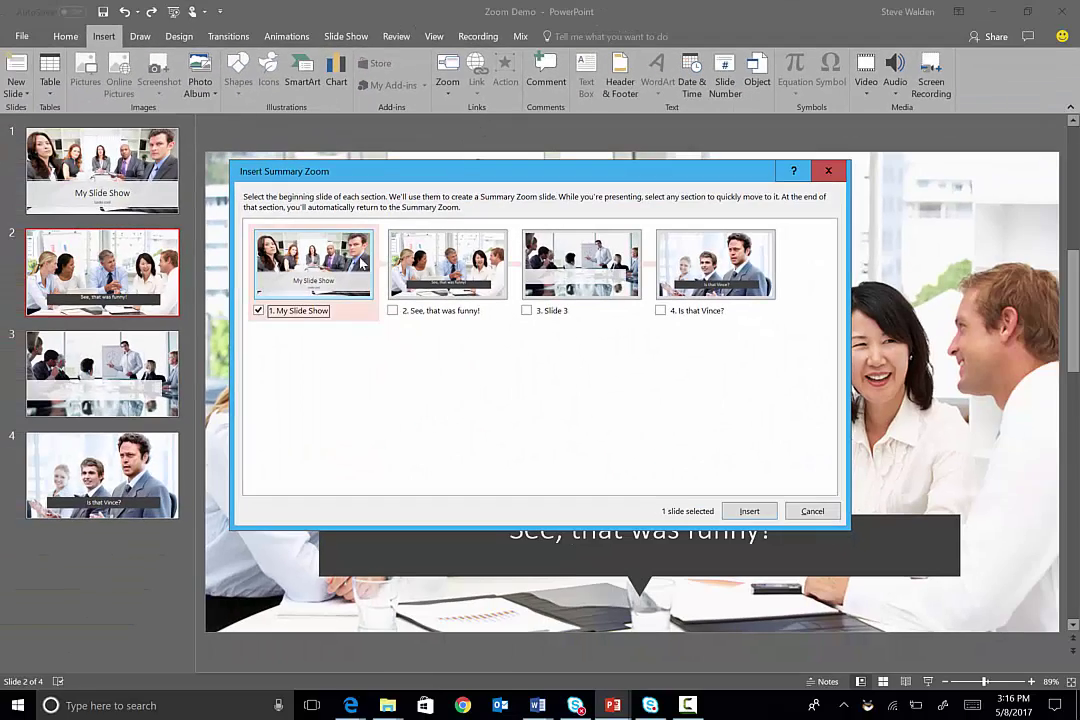
{"action": "left_click", "coordinate": [410, 240]}
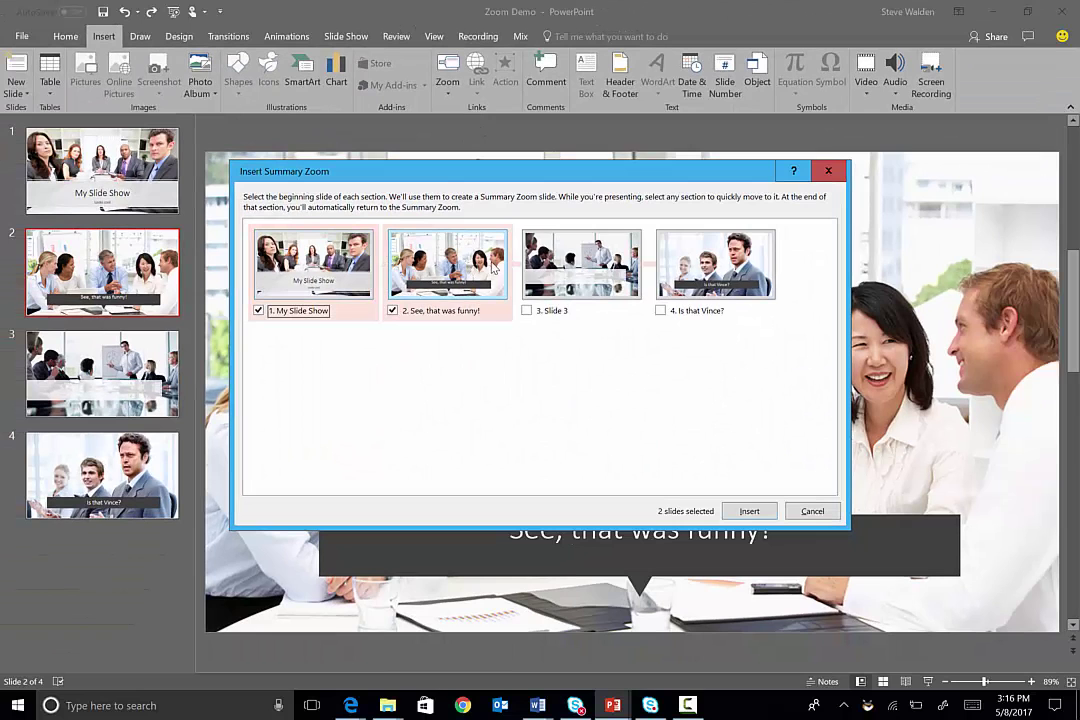
{"action": "left_click", "coordinate": [556, 240]}
{"action": "left_click", "coordinate": [742, 280]}
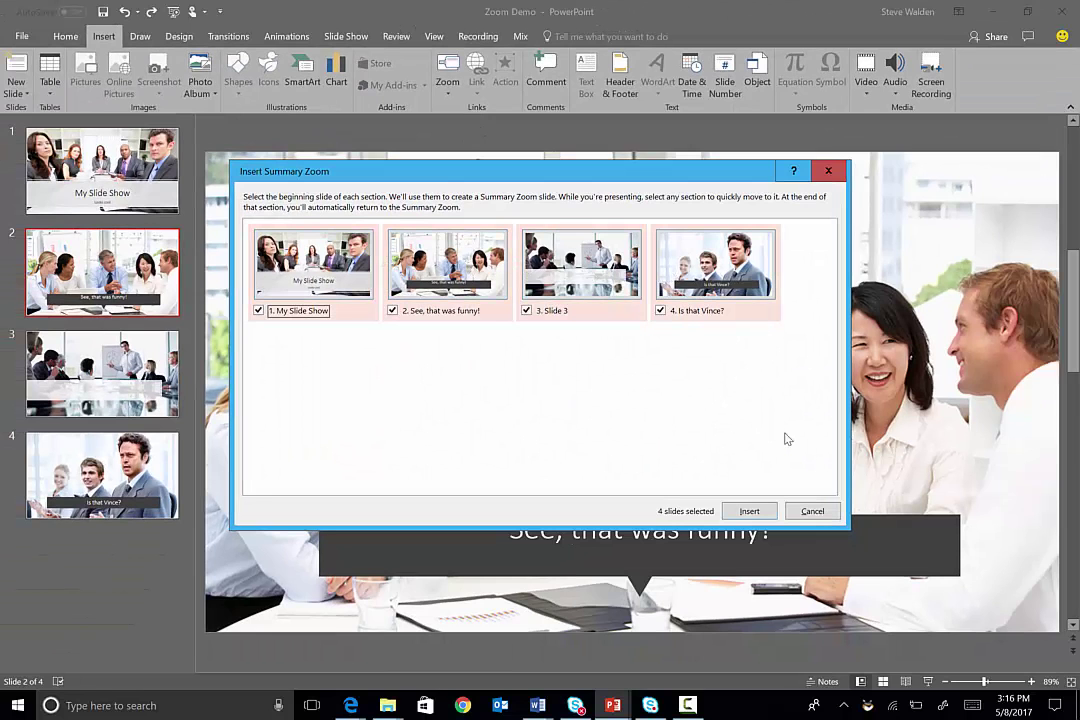
{"action": "left_click", "coordinate": [756, 511]}
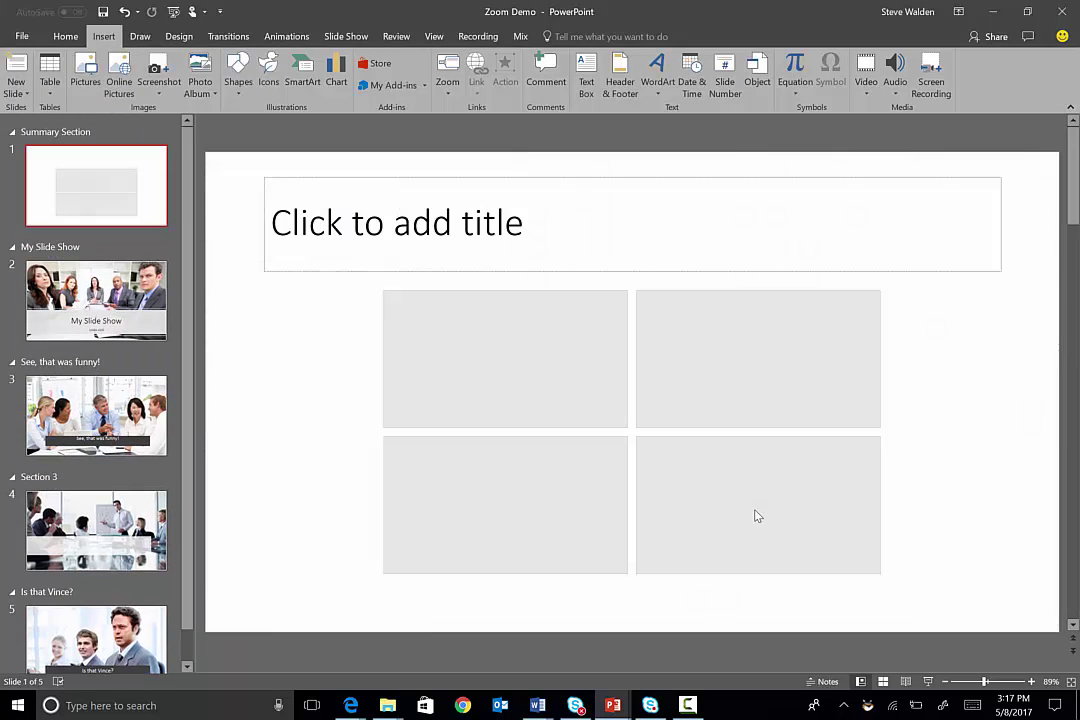
Step: Title the summary slide "Zoom!!", and play the slide show from it before returning to editing
{"action": "left_click", "coordinate": [265, 230]}
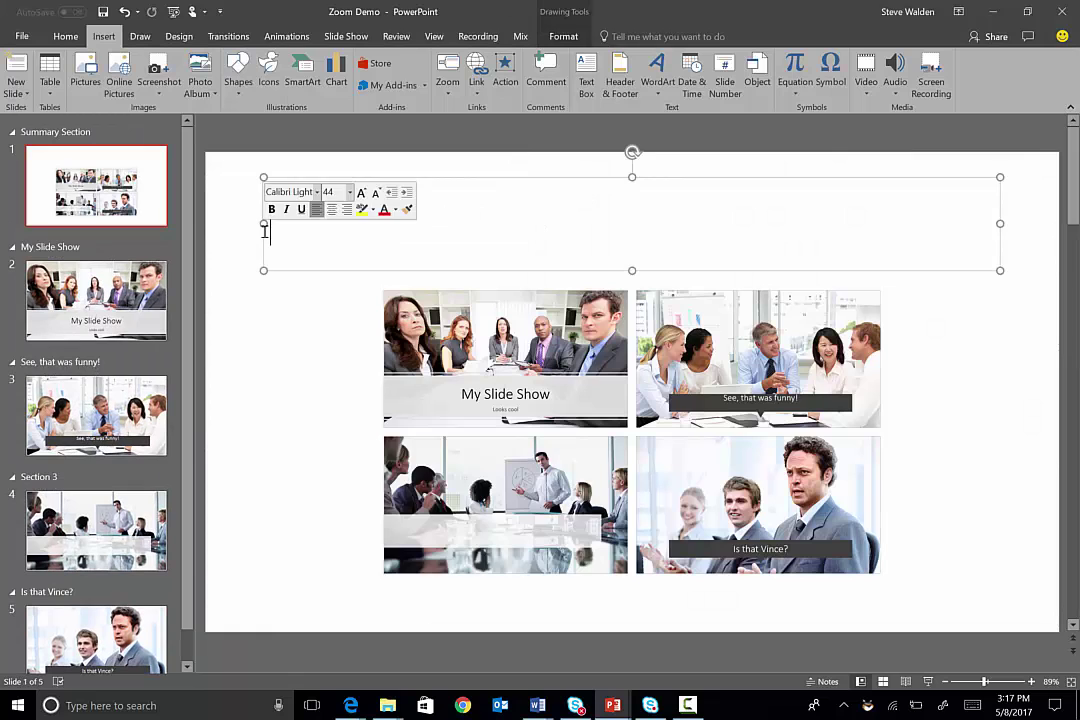
{"action": "type", "text": "Zoom"}
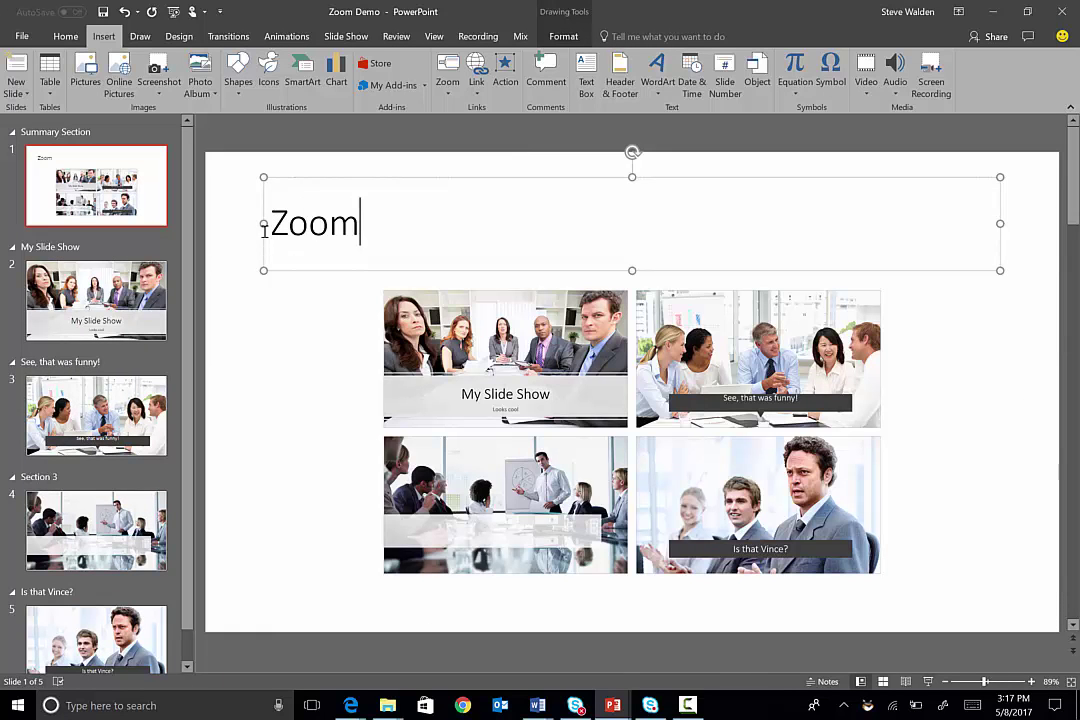
{"action": "type", "text": "!!"}
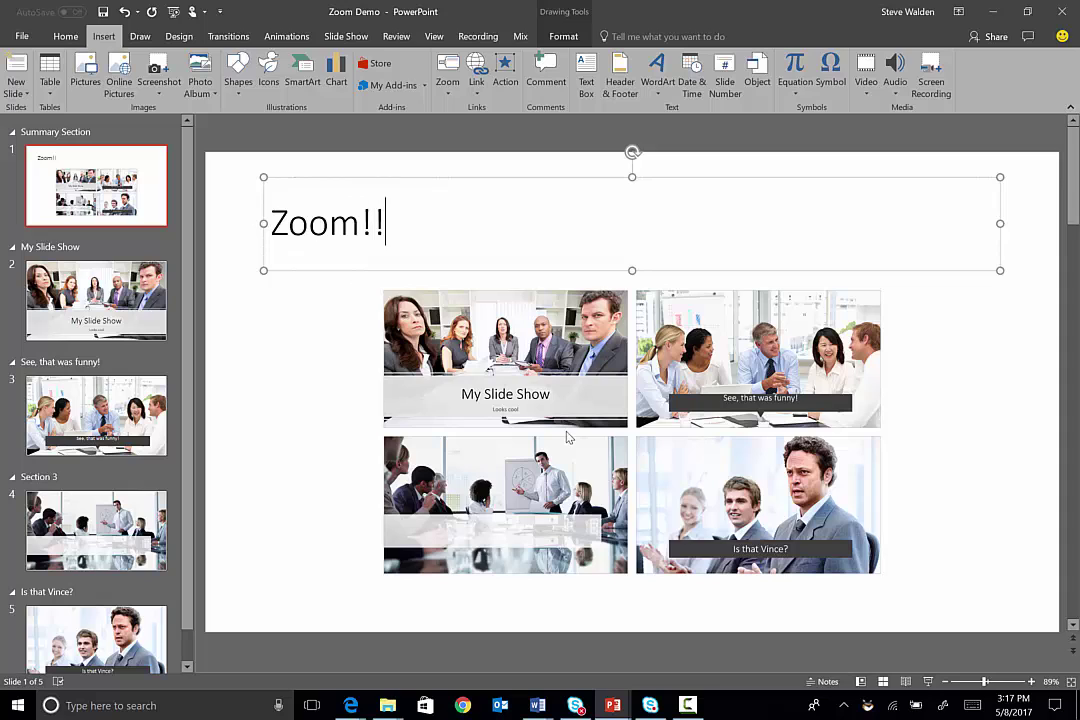
{"action": "left_click", "coordinate": [866, 442]}
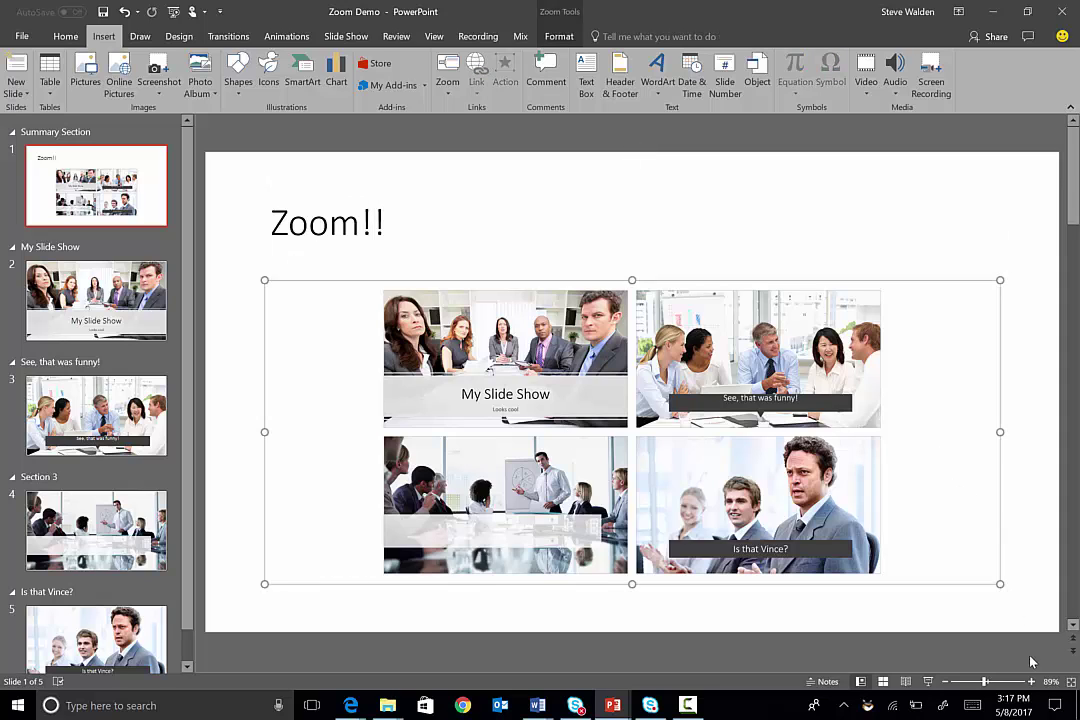
{"action": "left_click", "coordinate": [928, 684]}
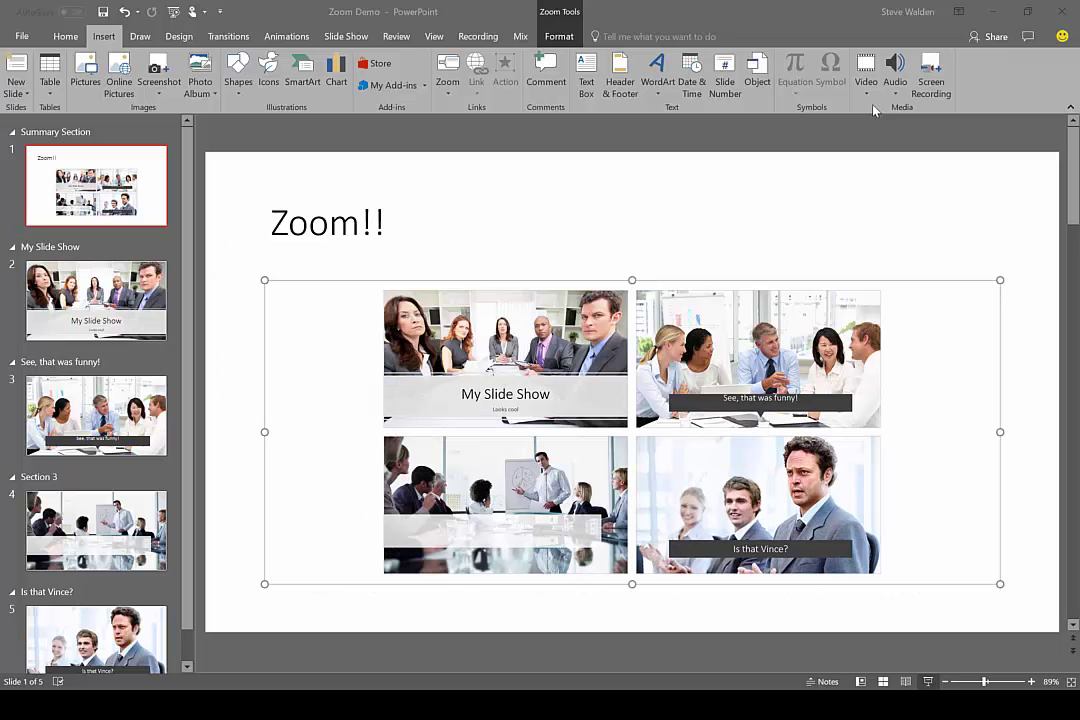
{"action": "key", "text": "Escape"}
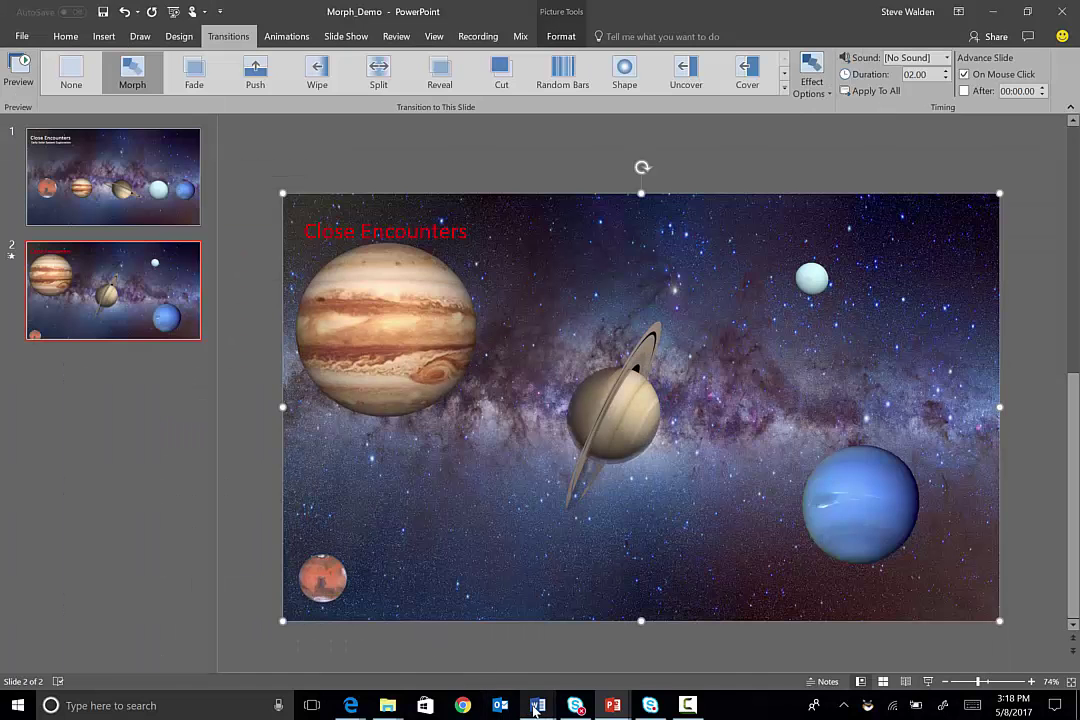
Step: Switch to the Space Race document in Word and open Researcher
{"action": "left_click", "coordinate": [537, 706]}
{"action": "left_click", "coordinate": [465, 645]}
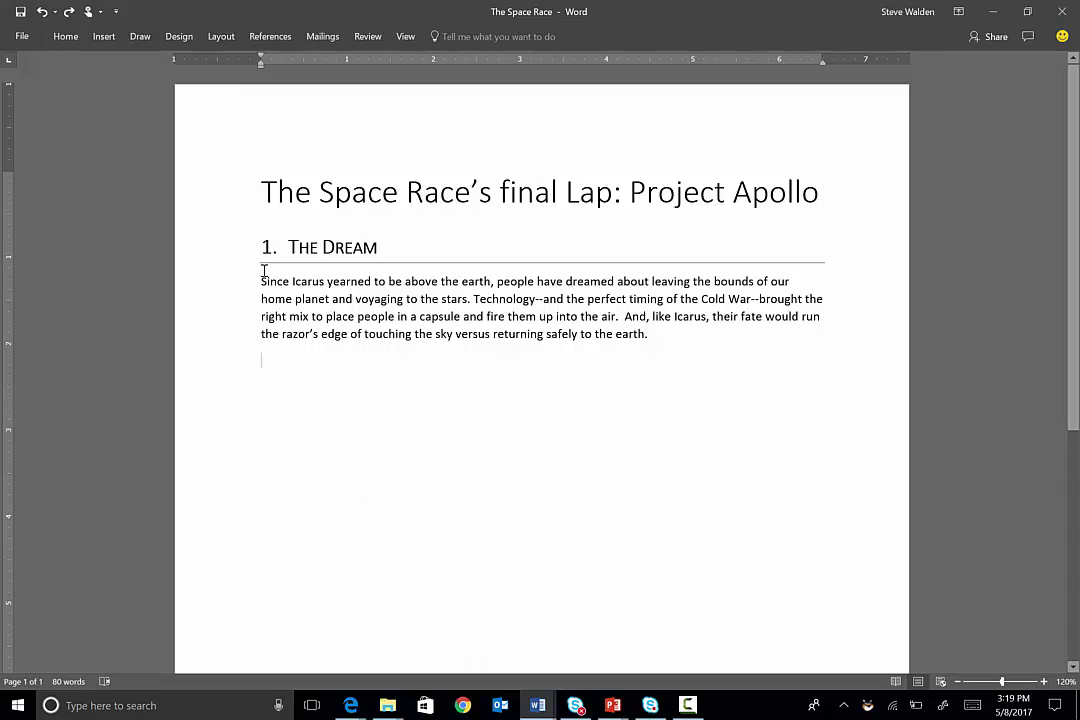
{"action": "left_click", "coordinate": [274, 38]}
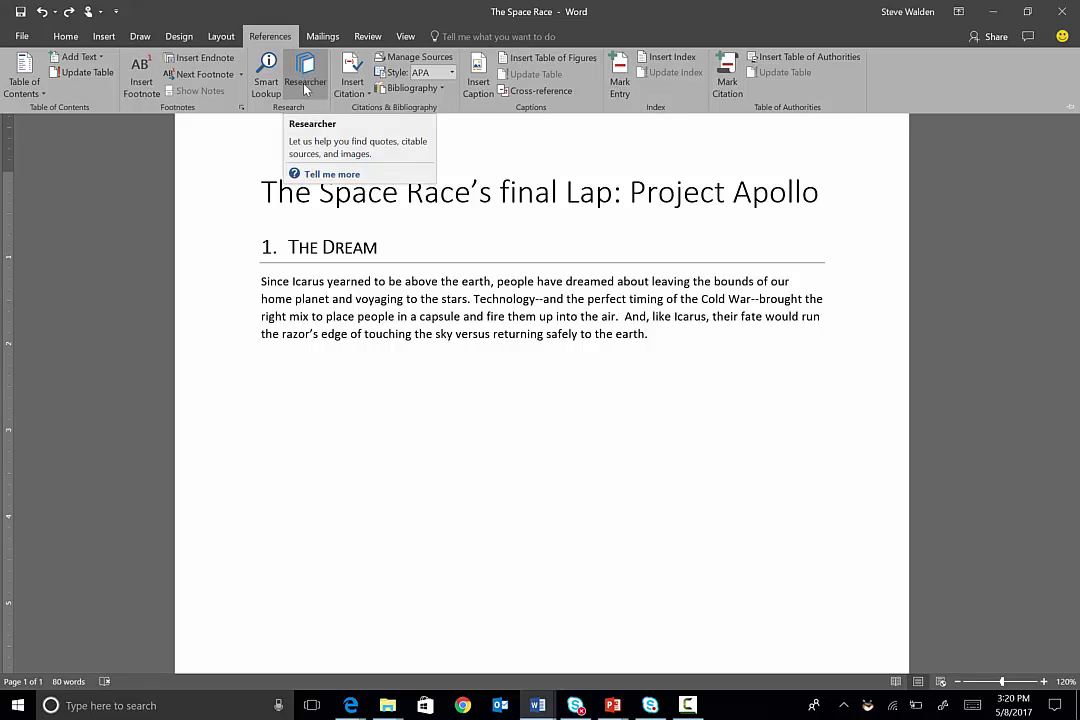
{"action": "left_click", "coordinate": [307, 70]}
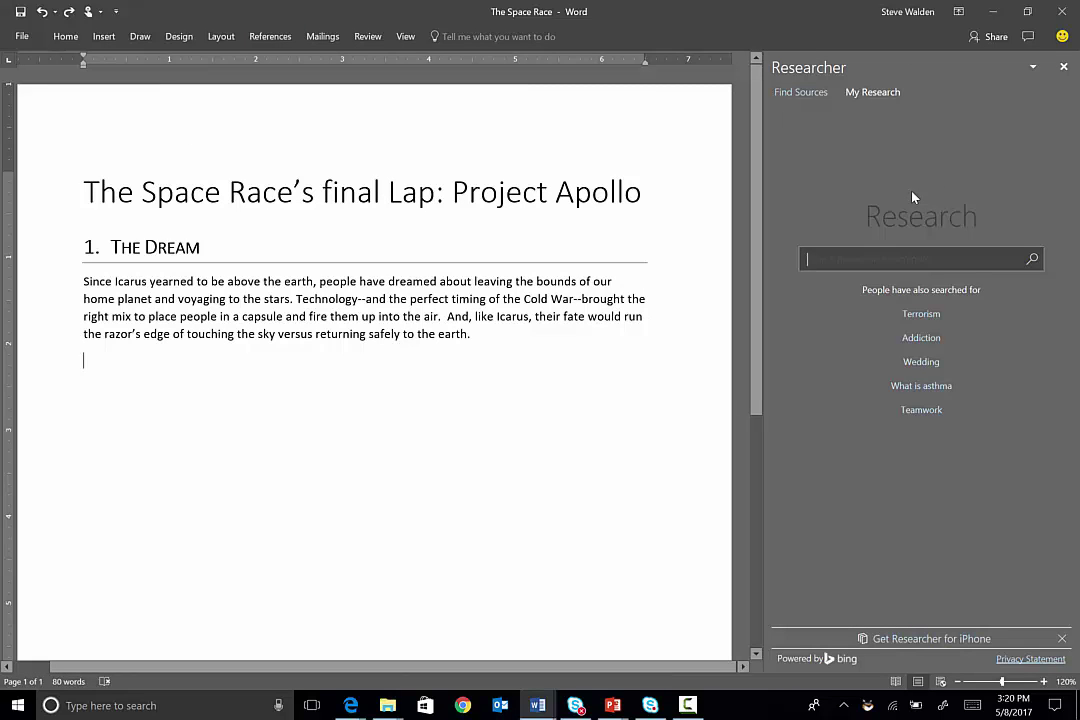
Step: Search Researcher for "Apollo" and look through the list of results
{"action": "type", "text": "Apollo"}
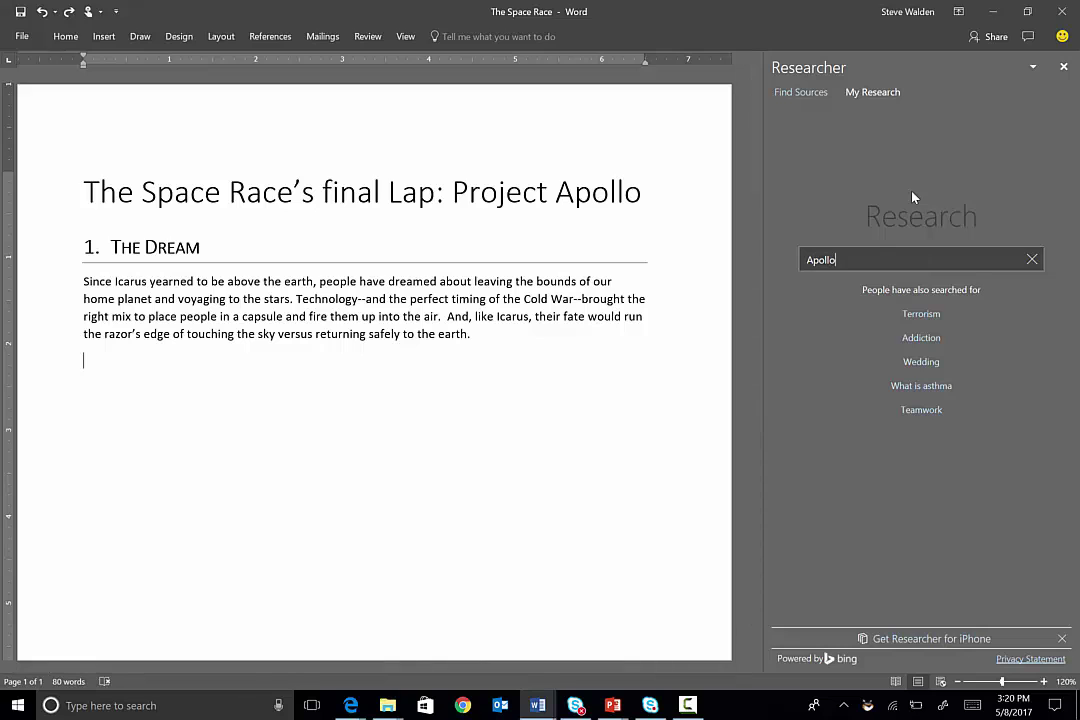
{"action": "key", "text": "Return"}
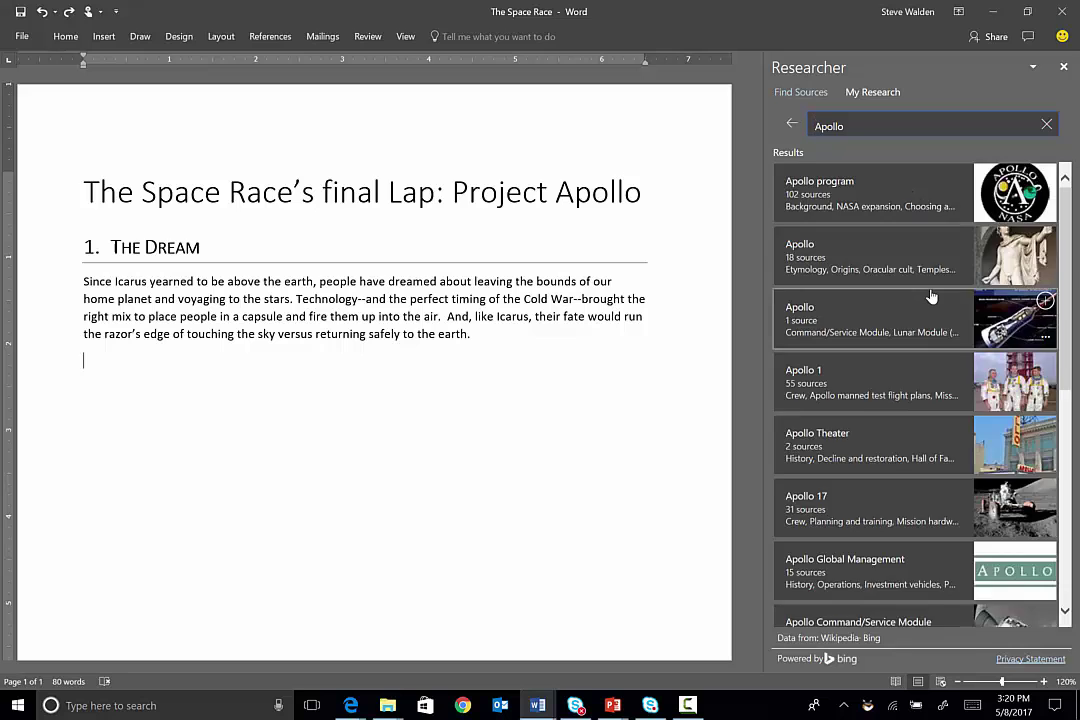
{"action": "scroll", "coordinate": [930, 297], "scroll_direction": "down", "scroll_amount": 5}
{"action": "scroll", "coordinate": [930, 297], "scroll_direction": "up", "scroll_amount": 5}
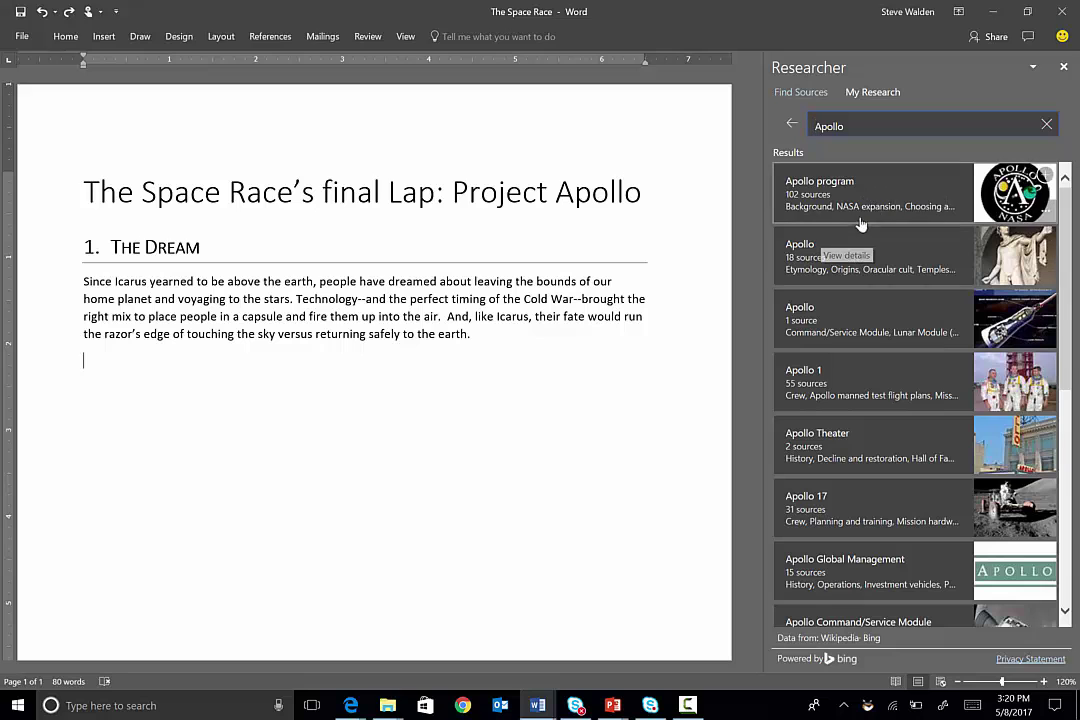
Step: Open the "Apollo program" result in Researcher, expand its full overview and look through the article's sections
{"action": "left_click", "coordinate": [893, 197]}
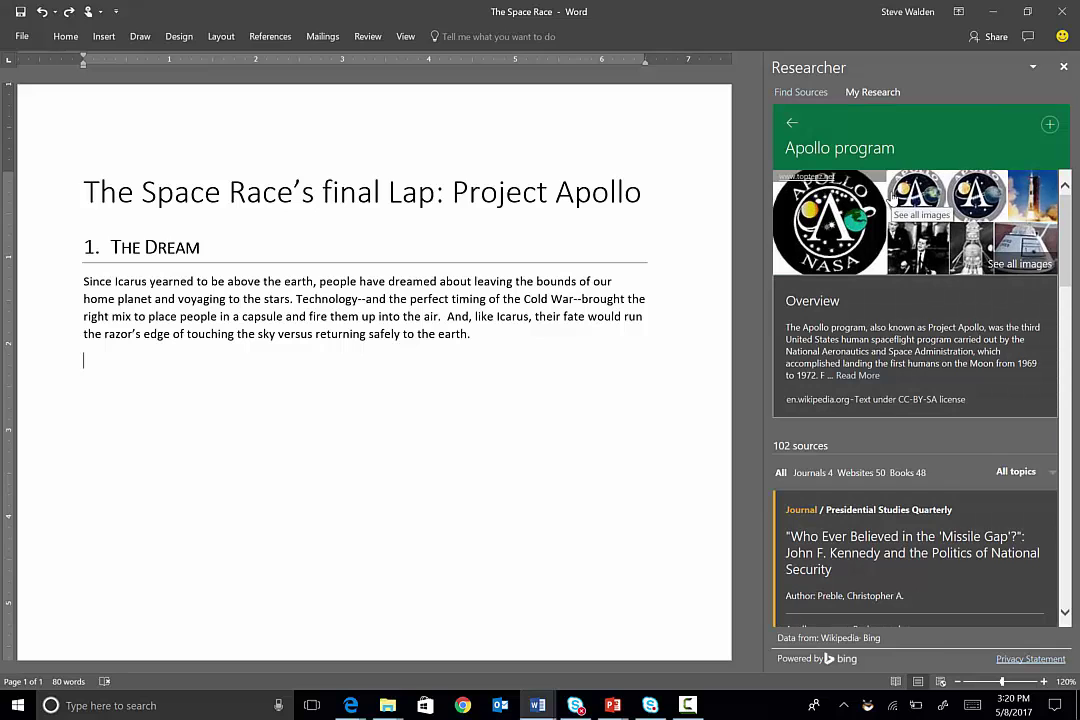
{"action": "left_click", "coordinate": [866, 316]}
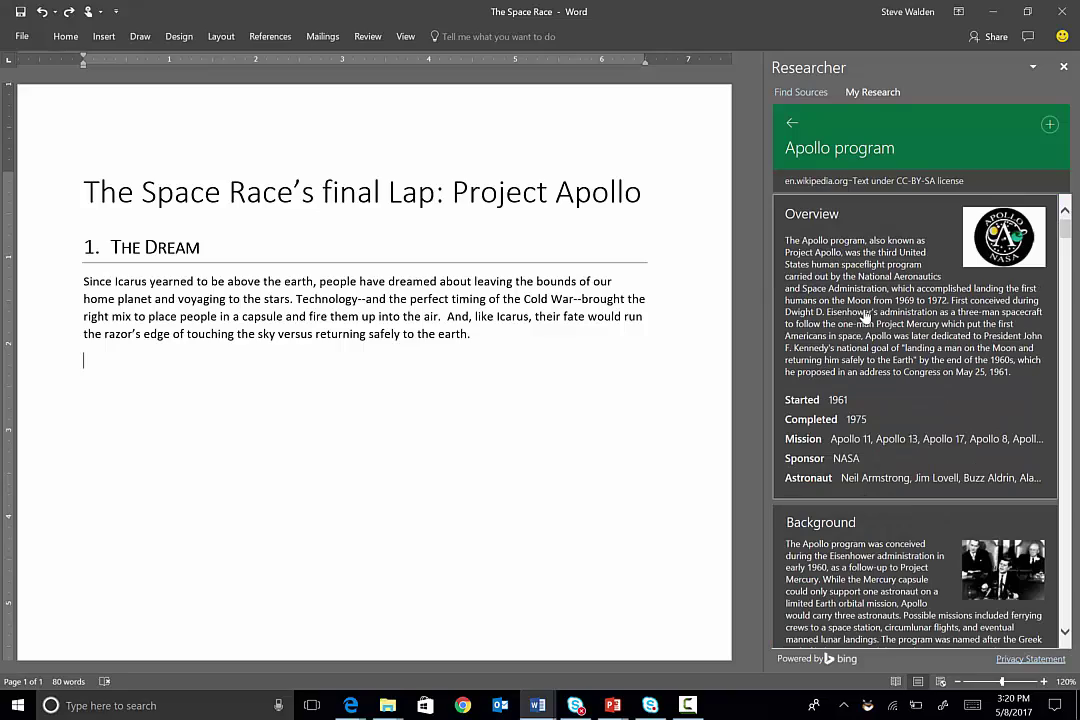
{"action": "scroll", "coordinate": [866, 316], "scroll_direction": "down", "scroll_amount": 10}
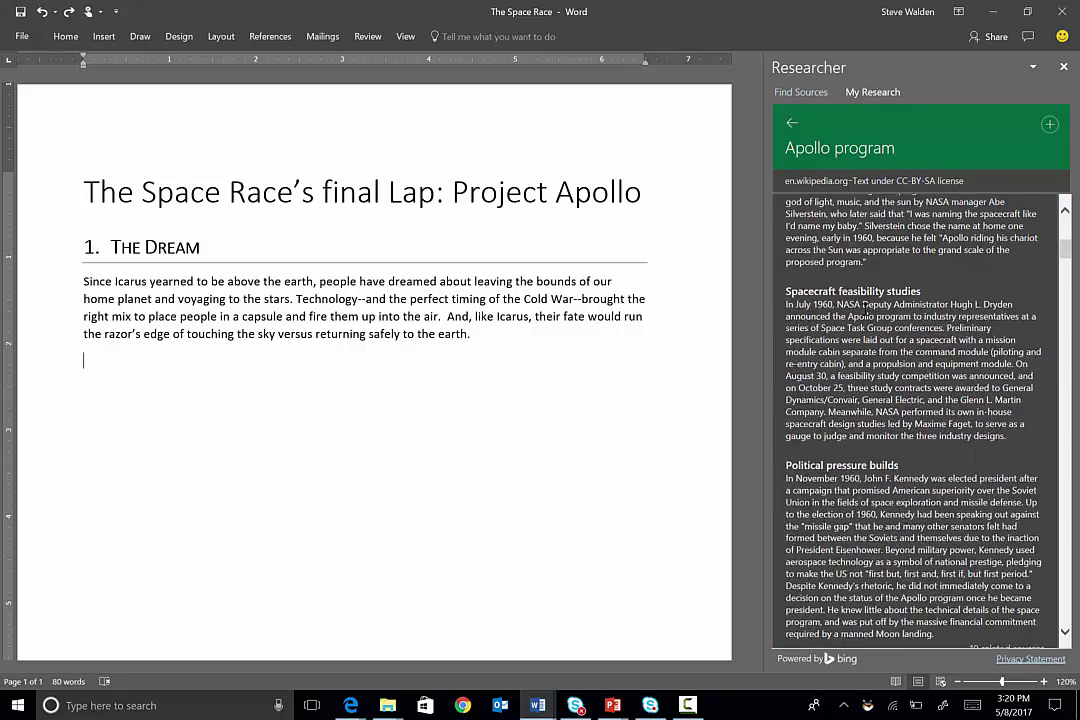
{"action": "scroll", "coordinate": [865, 308], "scroll_direction": "down", "scroll_amount": 15}
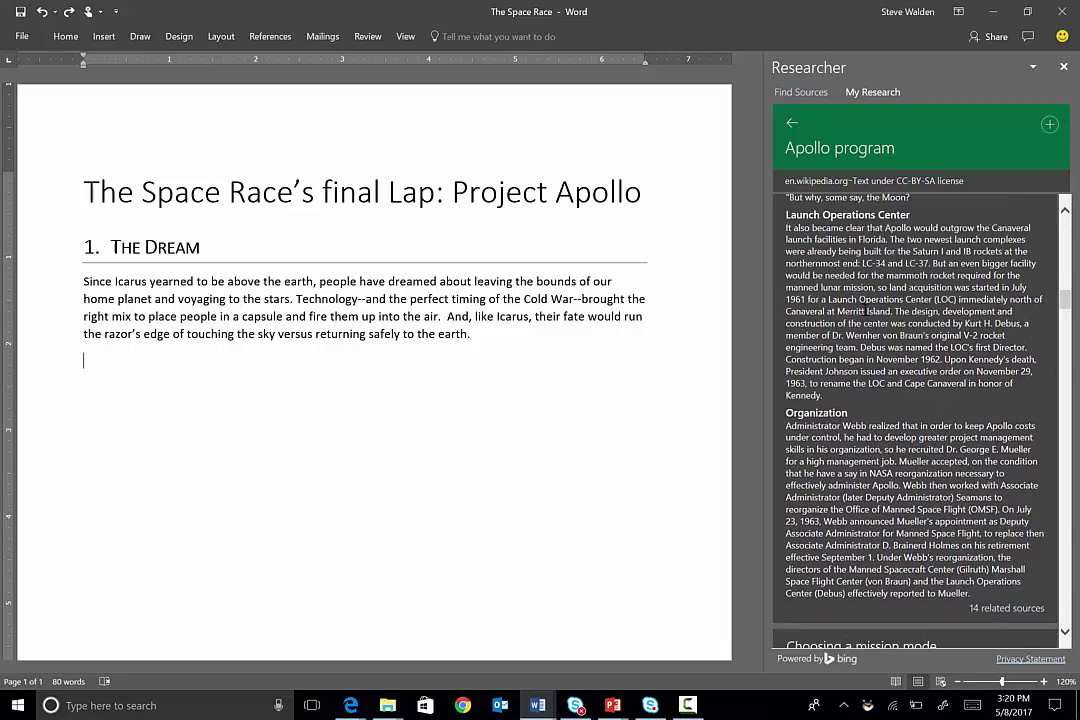
{"action": "scroll", "coordinate": [866, 305], "scroll_direction": "down", "scroll_amount": 8}
{"action": "scroll", "coordinate": [866, 305], "scroll_direction": "up", "scroll_amount": 12}
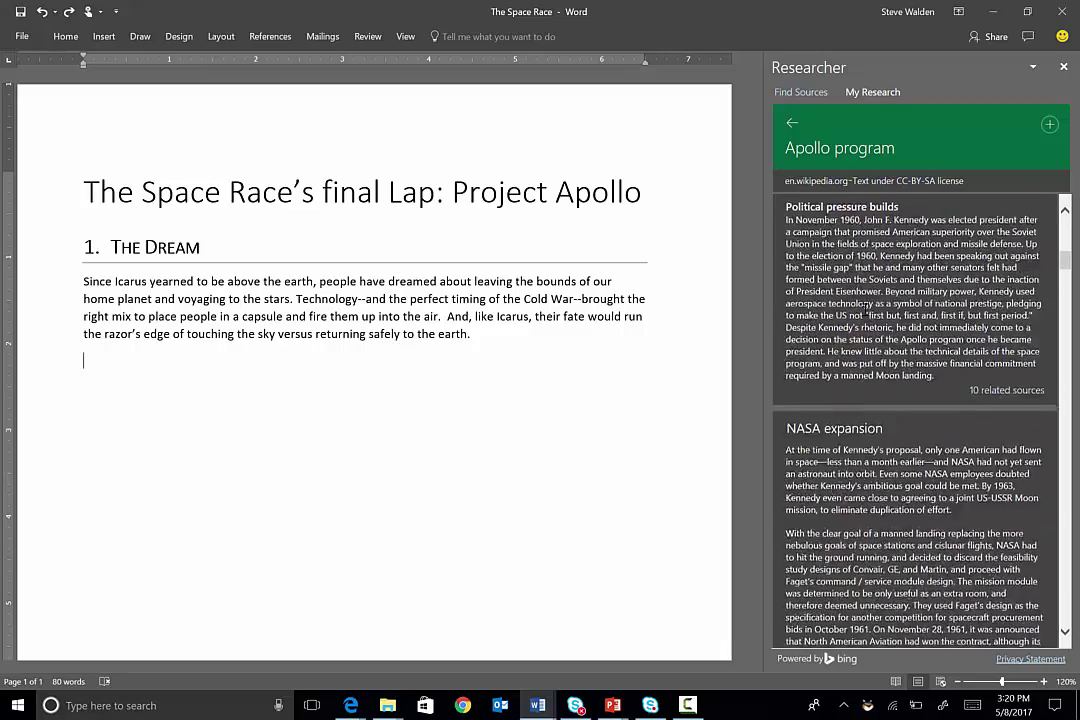
{"action": "scroll", "coordinate": [866, 305], "scroll_direction": "up", "scroll_amount": 12}
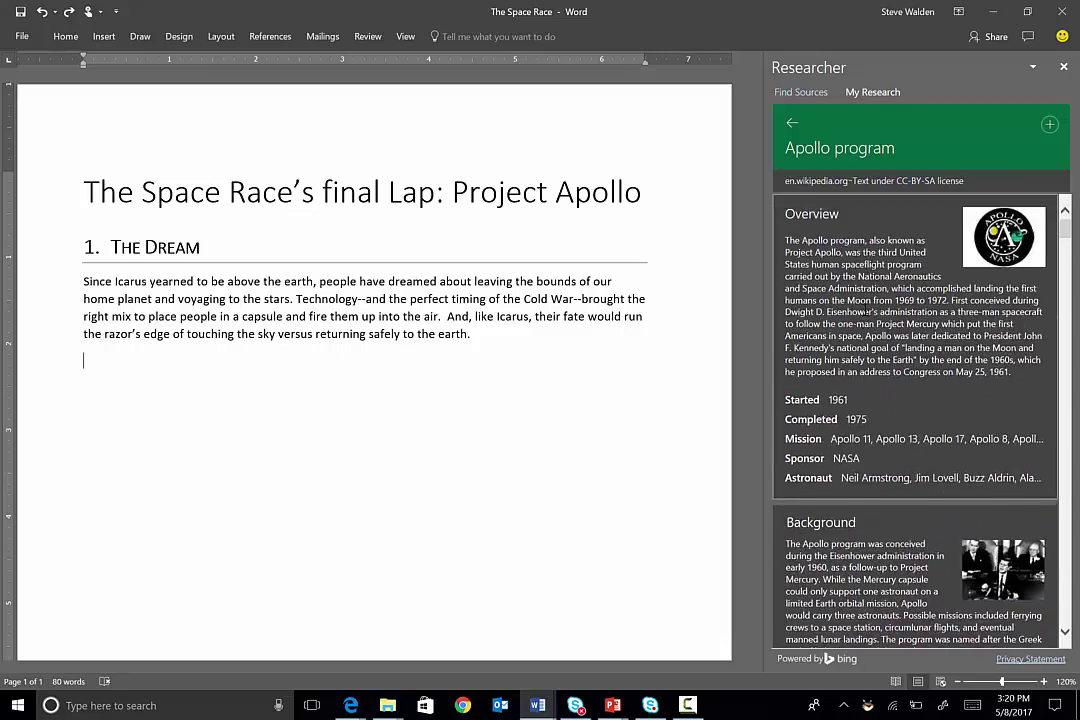
Step: Add the article's "Background" section to the document as a heading below the paragraph under "The Dream"
{"action": "scroll", "coordinate": [866, 311], "scroll_direction": "down", "scroll_amount": 4}
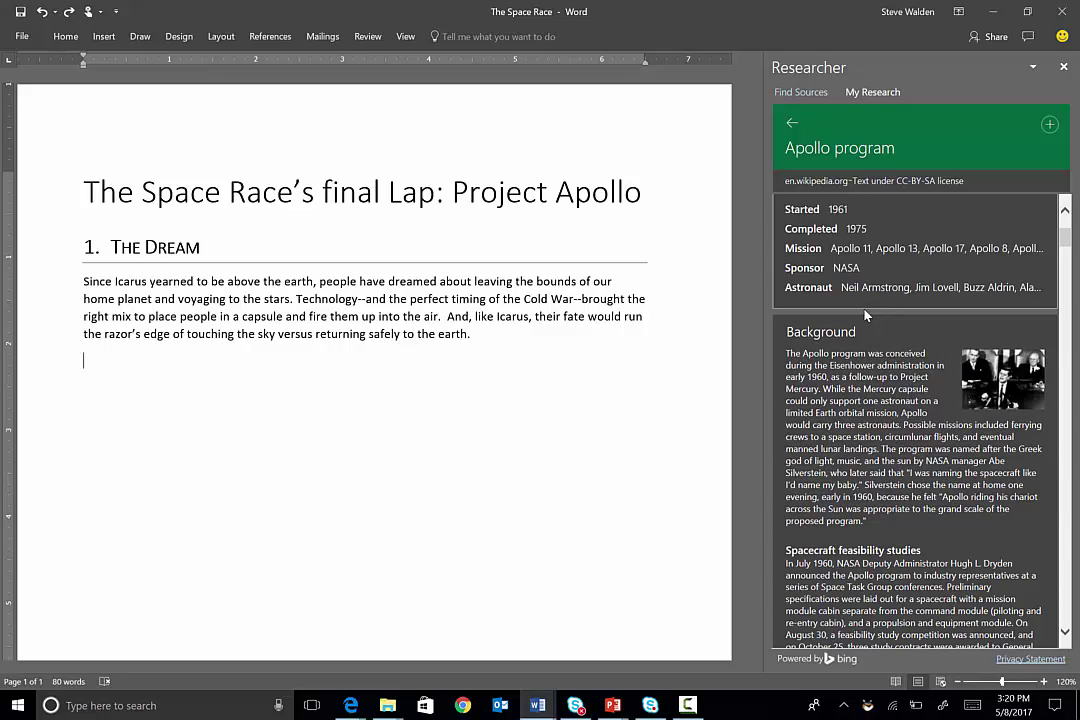
{"action": "mouse_move", "coordinate": [814, 330]}
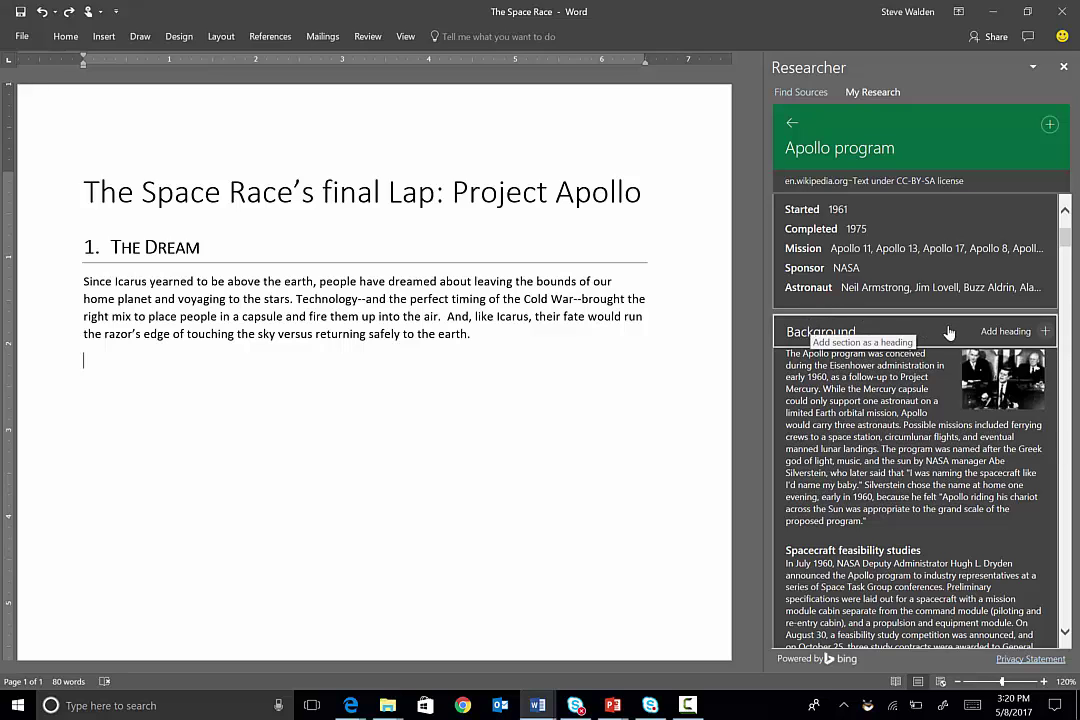
{"action": "left_click", "coordinate": [1043, 333]}
Step: Find the article's "Spacecraft" section and add it as a heading below "Background" in the document
{"action": "scroll", "coordinate": [893, 362], "scroll_direction": "down", "scroll_amount": 3}
{"action": "scroll", "coordinate": [893, 362], "scroll_direction": "down", "scroll_amount": 10}
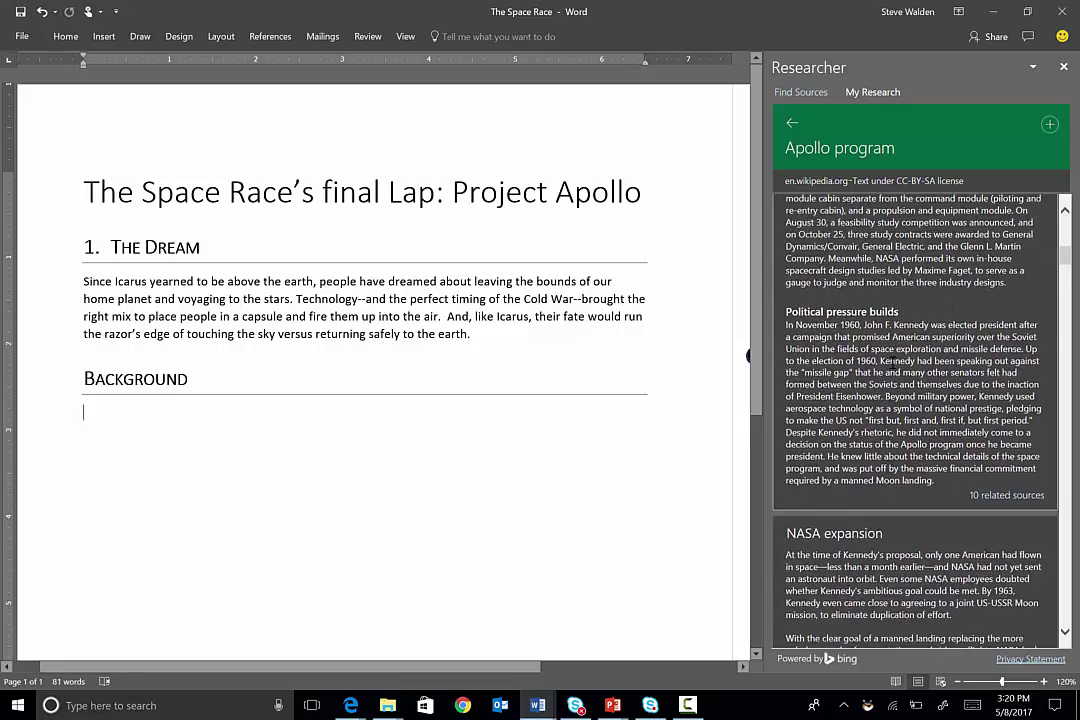
{"action": "scroll", "coordinate": [913, 420], "scroll_direction": "down", "scroll_amount": 10}
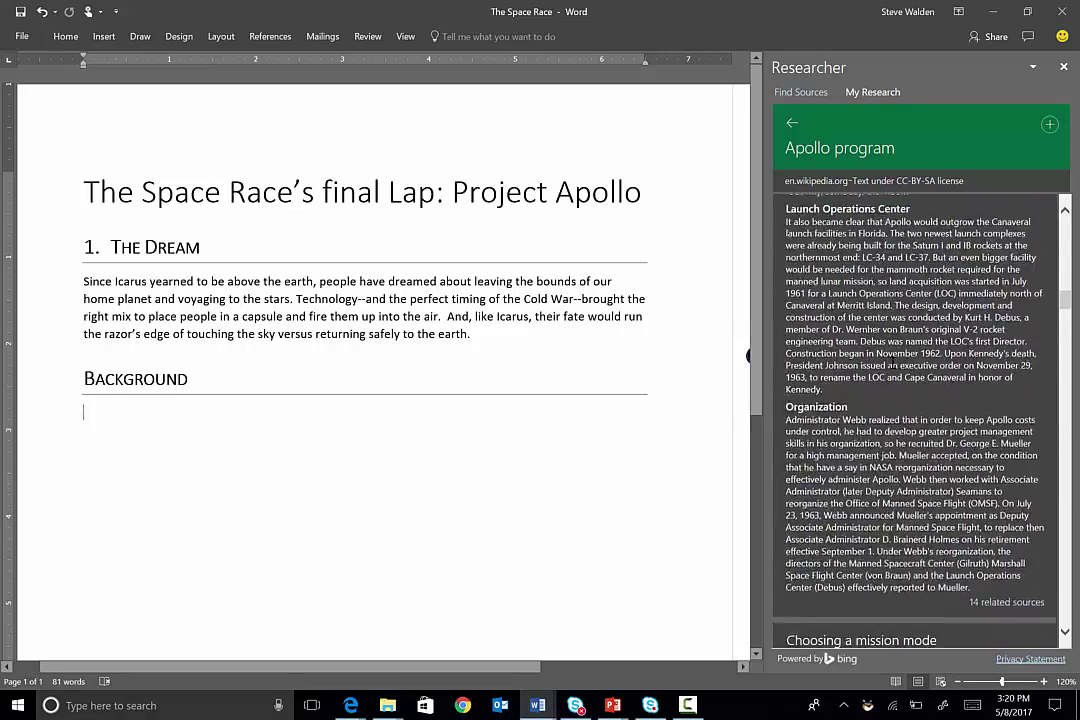
{"action": "scroll", "coordinate": [958, 218], "scroll_direction": "down", "scroll_amount": 10}
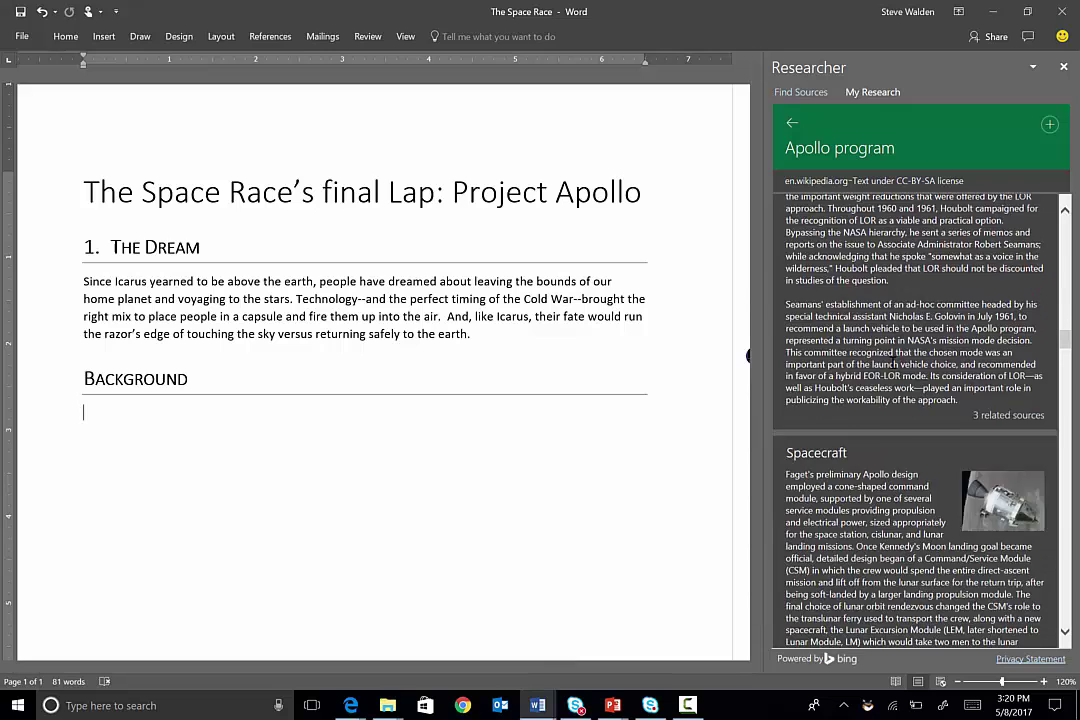
{"action": "mouse_move", "coordinate": [990, 224]}
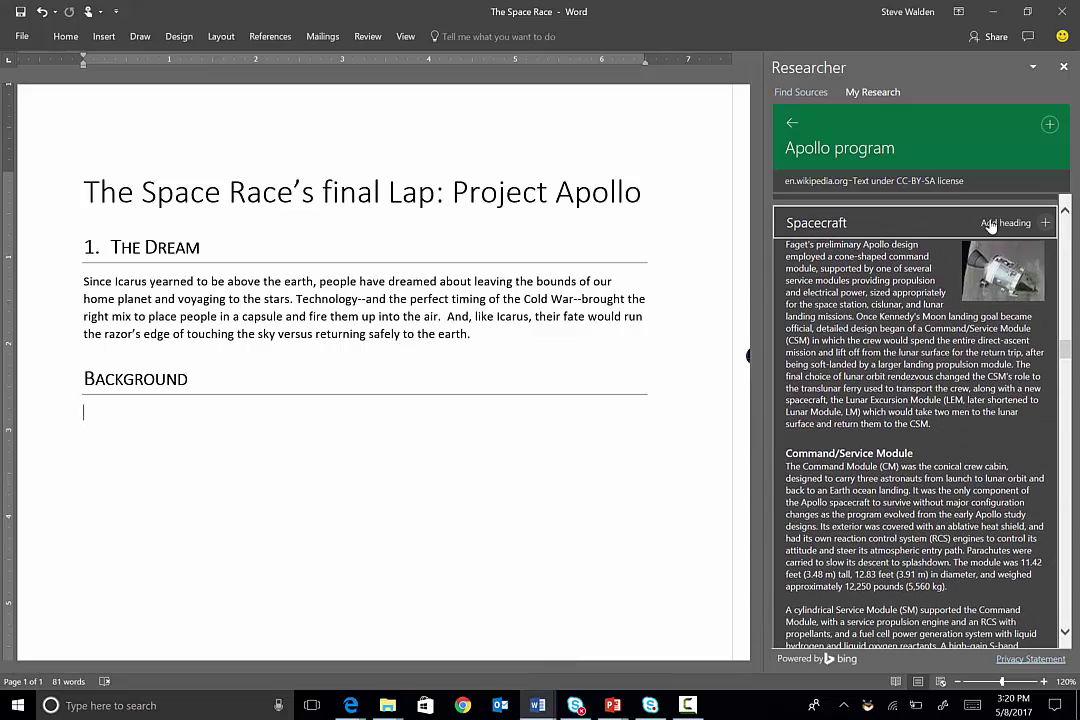
{"action": "left_click", "coordinate": [1046, 224]}
Step: Find the article's "Astronauts" section and add it as a heading below "Spacecraft" in the document
{"action": "scroll", "coordinate": [877, 386], "scroll_direction": "down", "scroll_amount": 5}
{"action": "scroll", "coordinate": [877, 386], "scroll_direction": "down", "scroll_amount": 15}
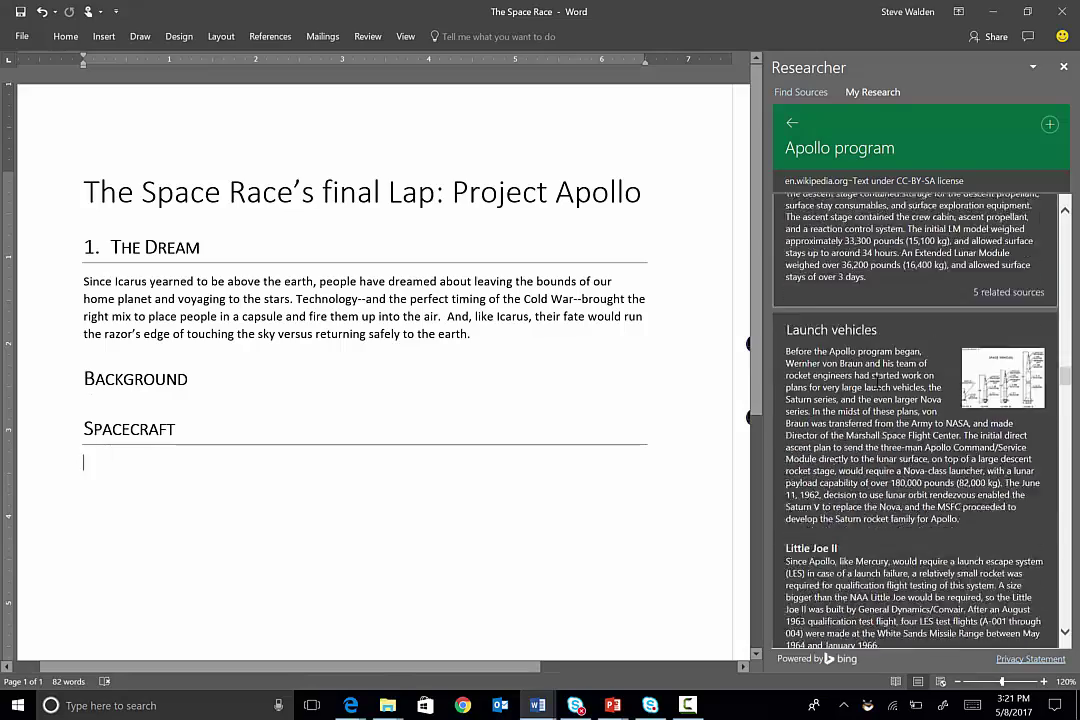
{"action": "scroll", "coordinate": [877, 386], "scroll_direction": "down", "scroll_amount": 2}
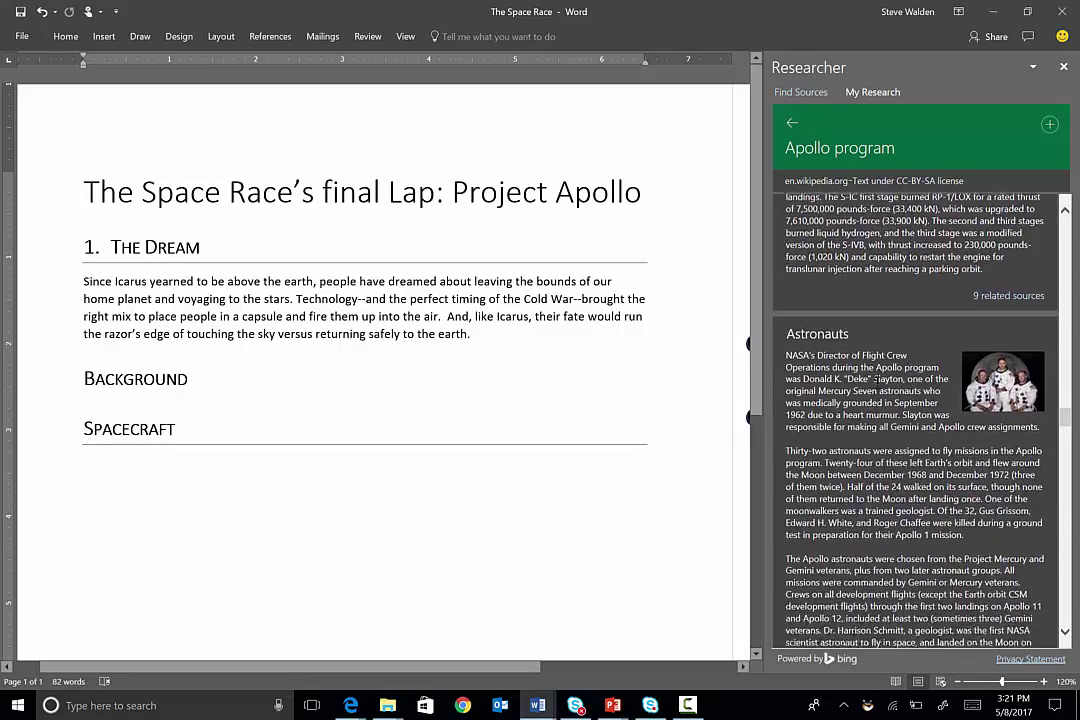
{"action": "mouse_move", "coordinate": [1021, 268]}
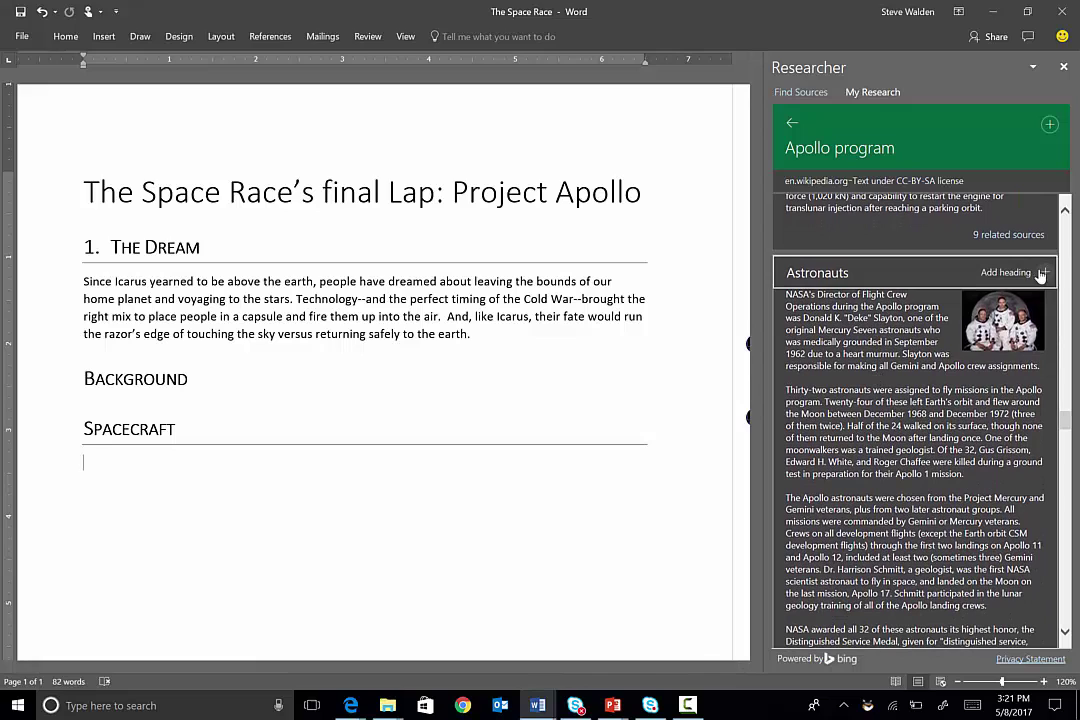
{"action": "left_click", "coordinate": [1045, 273]}
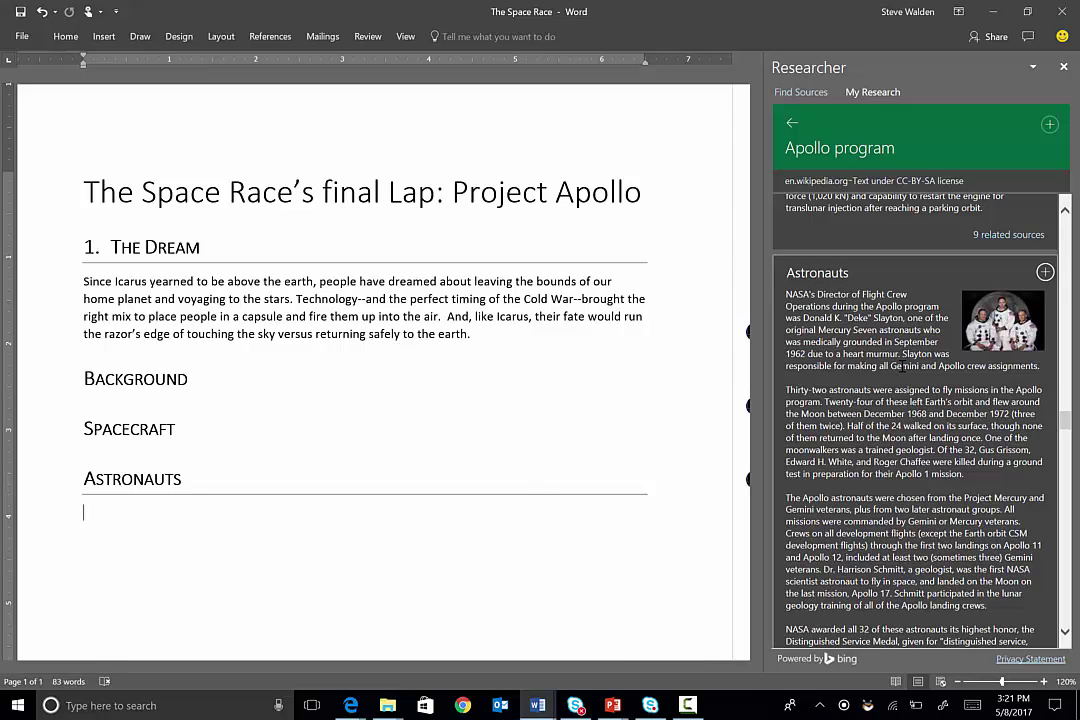
Step: Add and cite the Astronauts passage from "Thirty-two astronauts were assigned" through "(three of them twice)." under the document's Astronauts heading
{"action": "scroll", "coordinate": [903, 366], "scroll_direction": "down", "scroll_amount": 6}
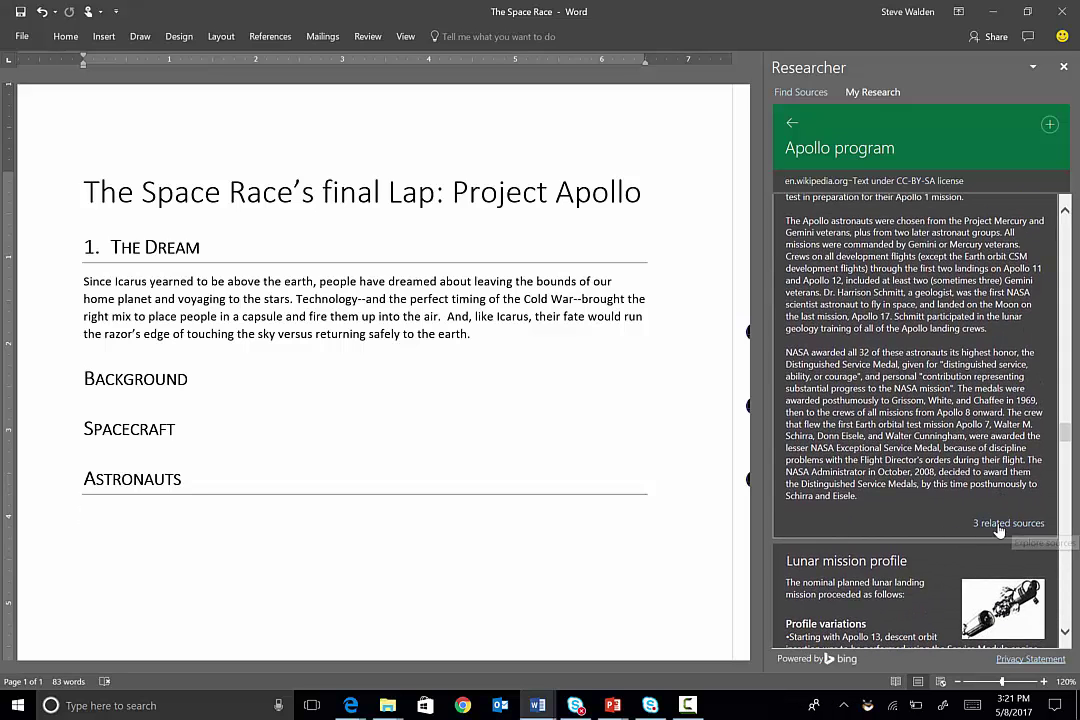
{"action": "scroll", "coordinate": [822, 364], "scroll_direction": "up", "scroll_amount": 5}
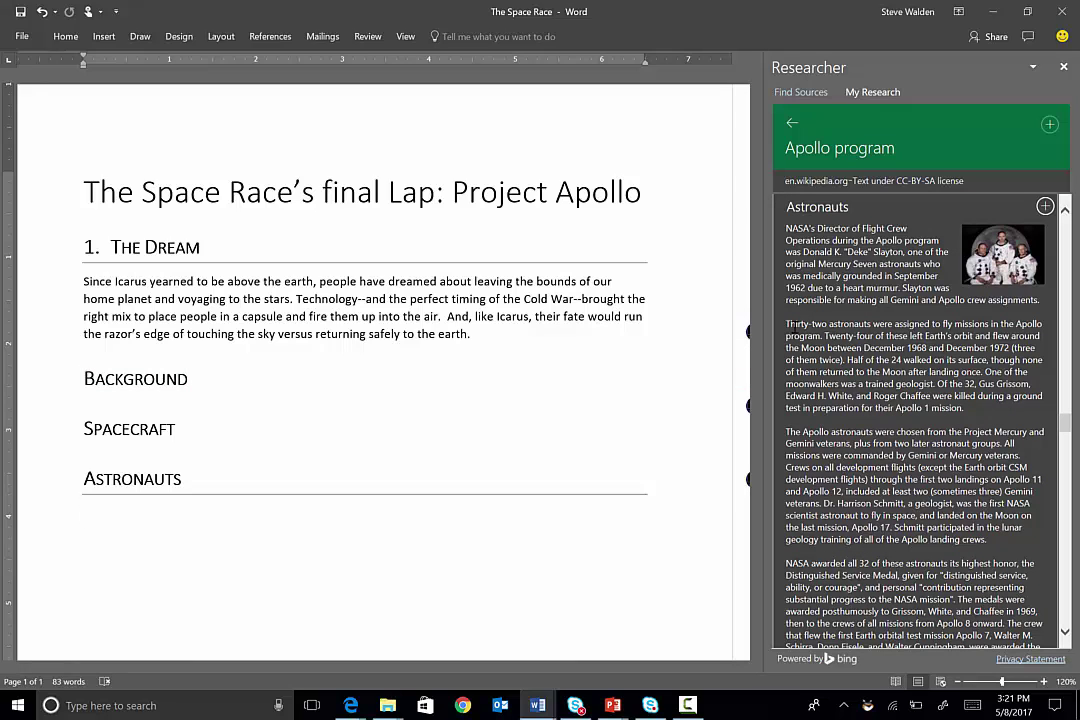
{"action": "left_click_drag", "start_coordinate": [788, 325], "coordinate": [848, 360]}
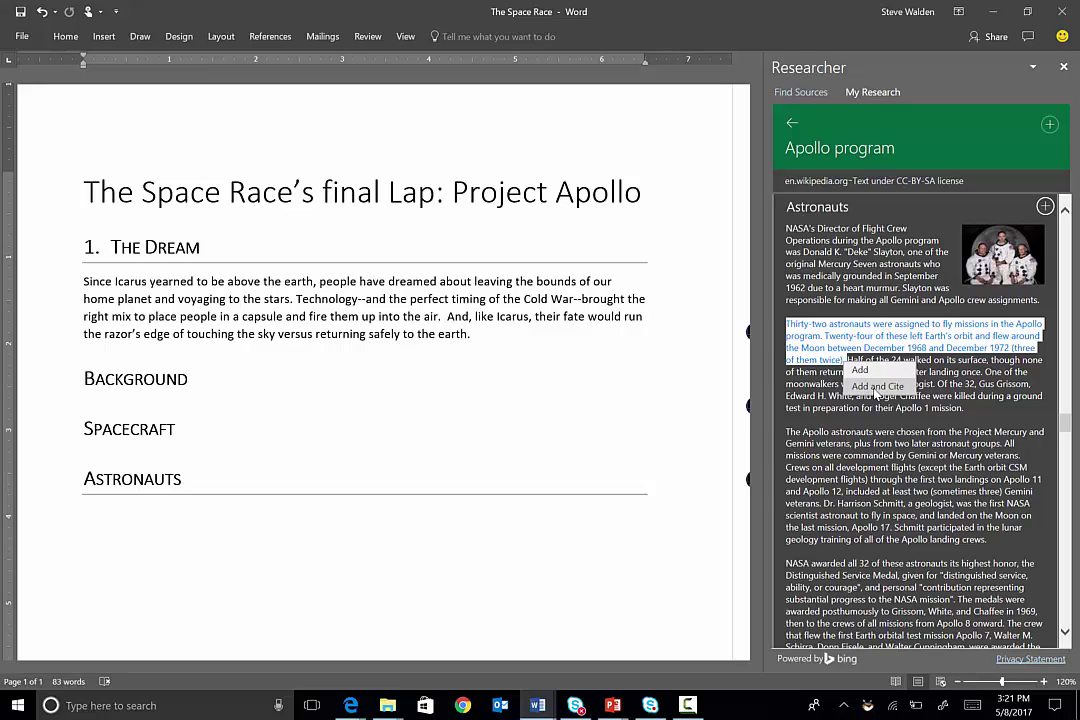
{"action": "left_click", "coordinate": [876, 387]}
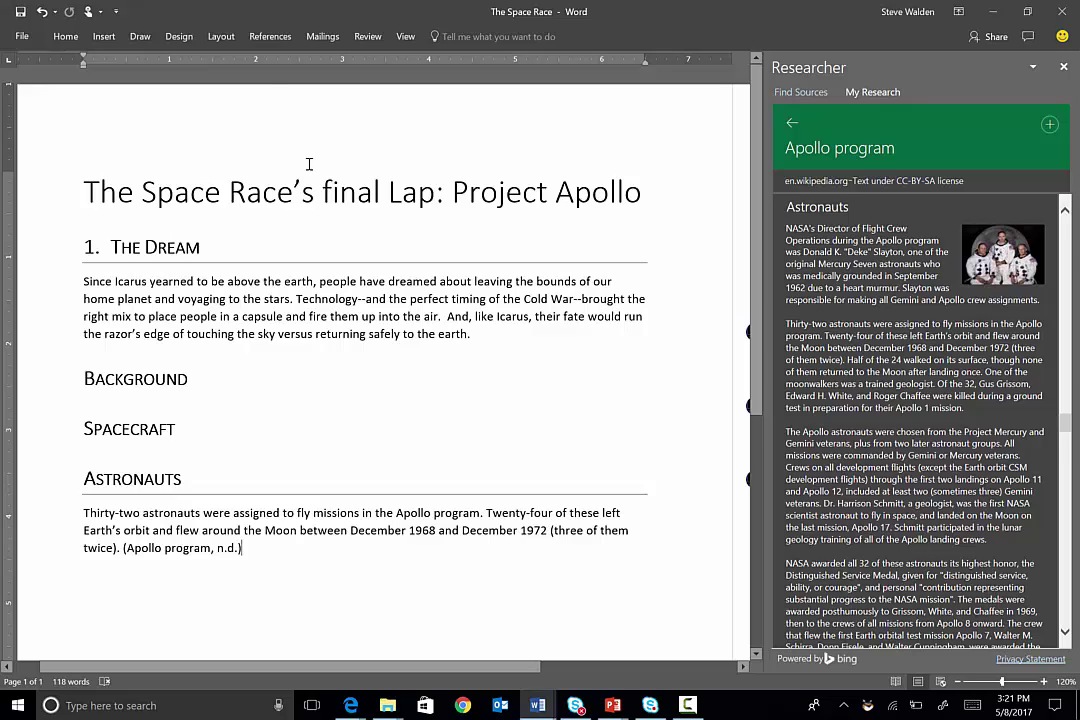
Step: Insert the built-in "Bibliography" style bibliography after the cited Astronauts text
{"action": "left_click", "coordinate": [270, 40]}
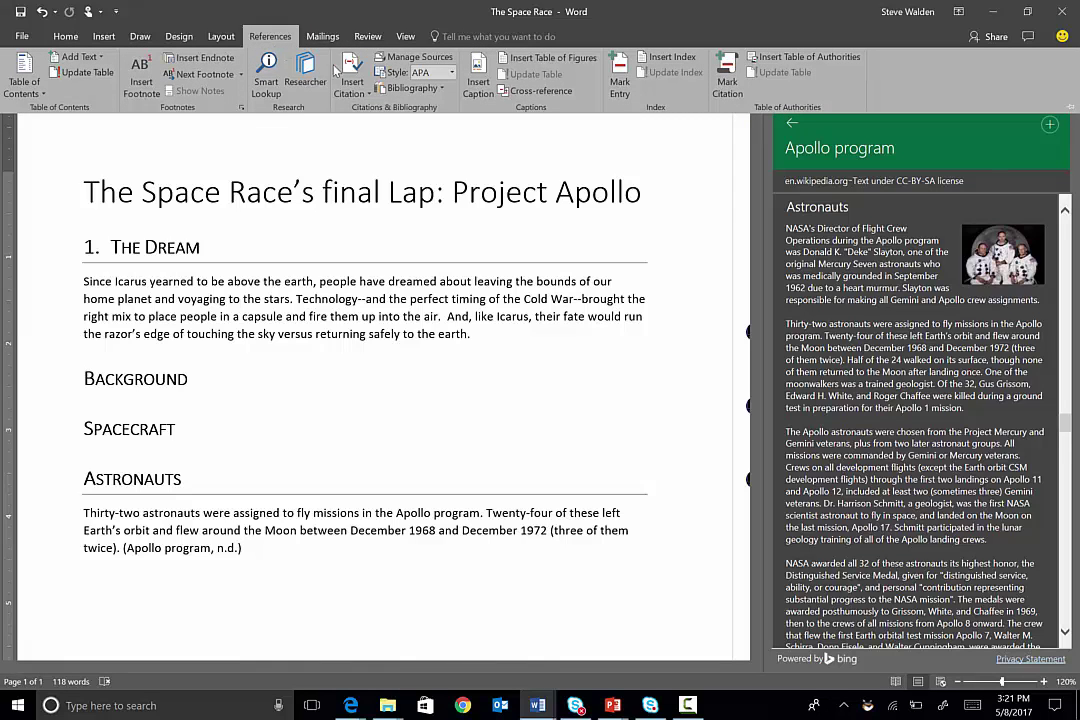
{"action": "left_click", "coordinate": [438, 89]}
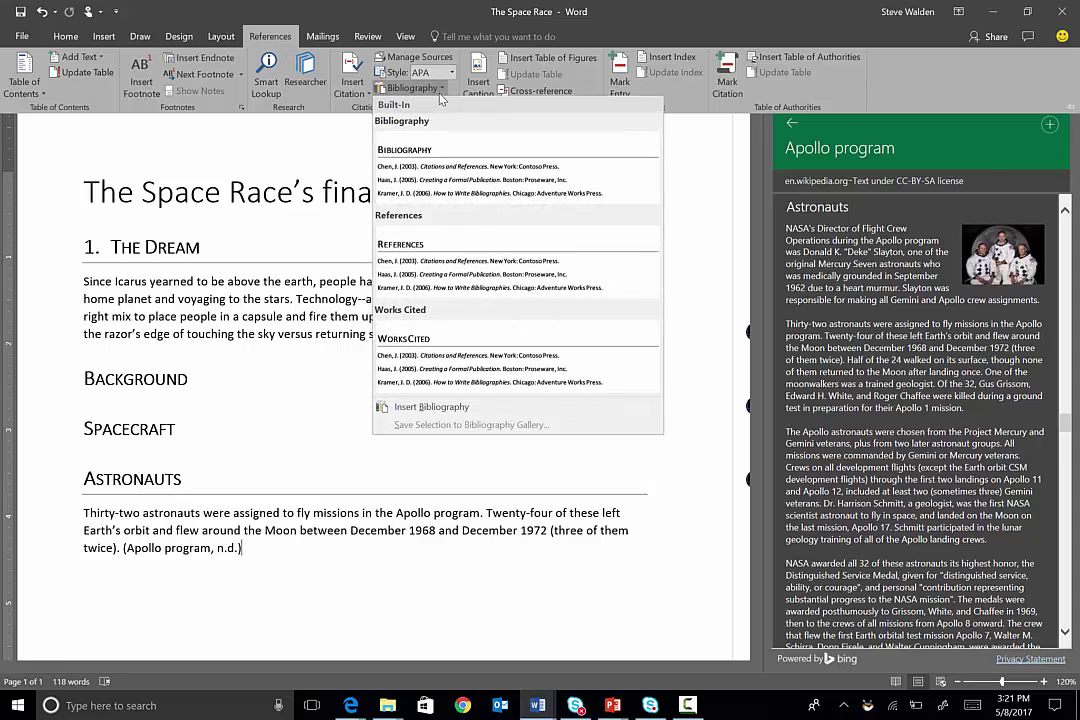
{"action": "left_click", "coordinate": [466, 189]}
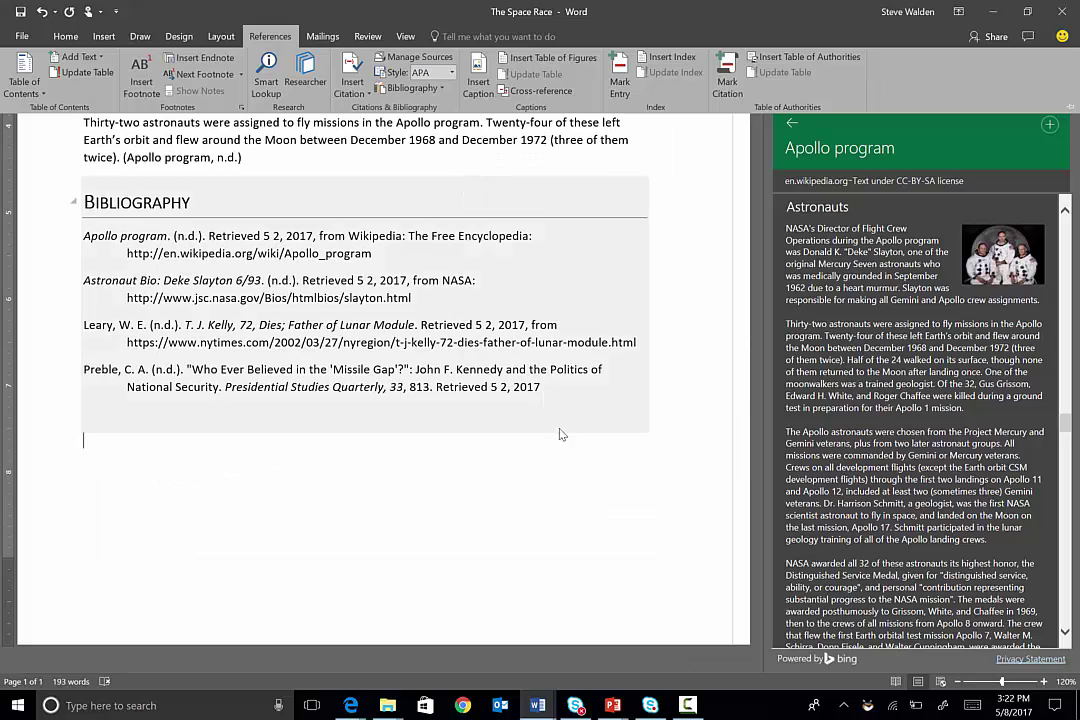